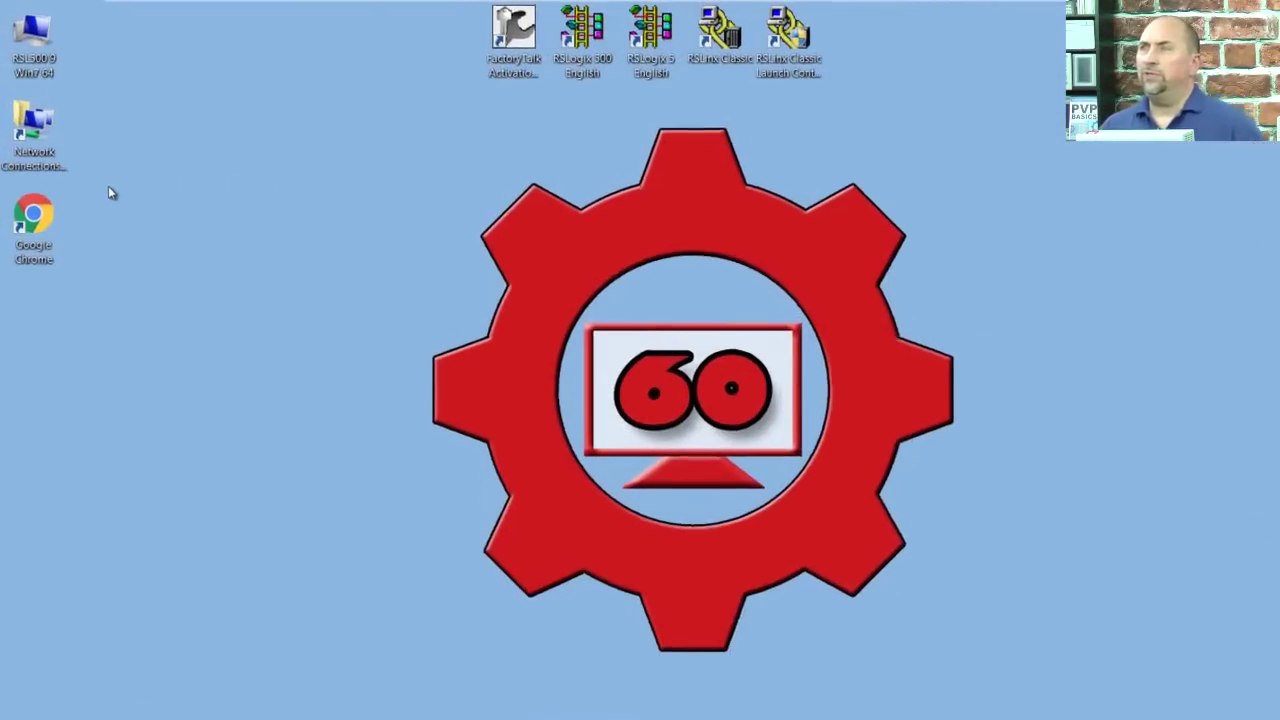
- Confirm in Device Manager that the Keyspan USB serial adapter is on COM3, then close it
{"action": "left_click", "coordinate": [128, 176]}
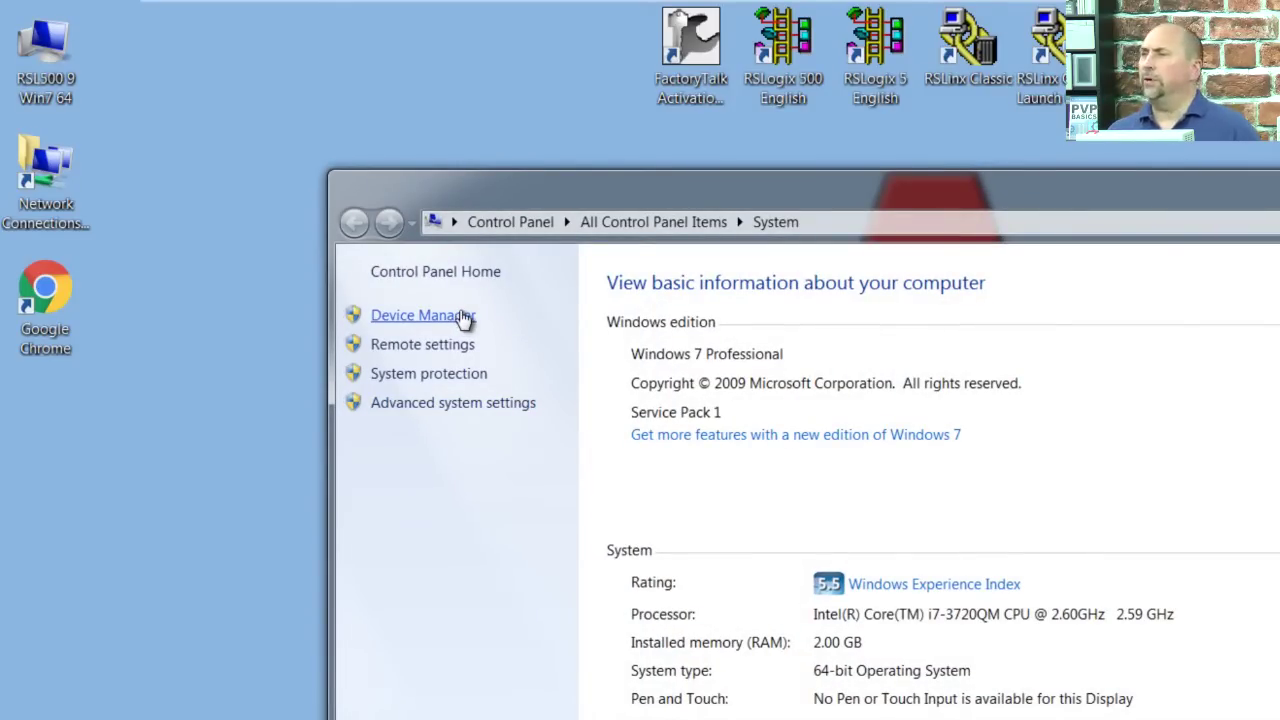
{"action": "left_click", "coordinate": [454, 318]}
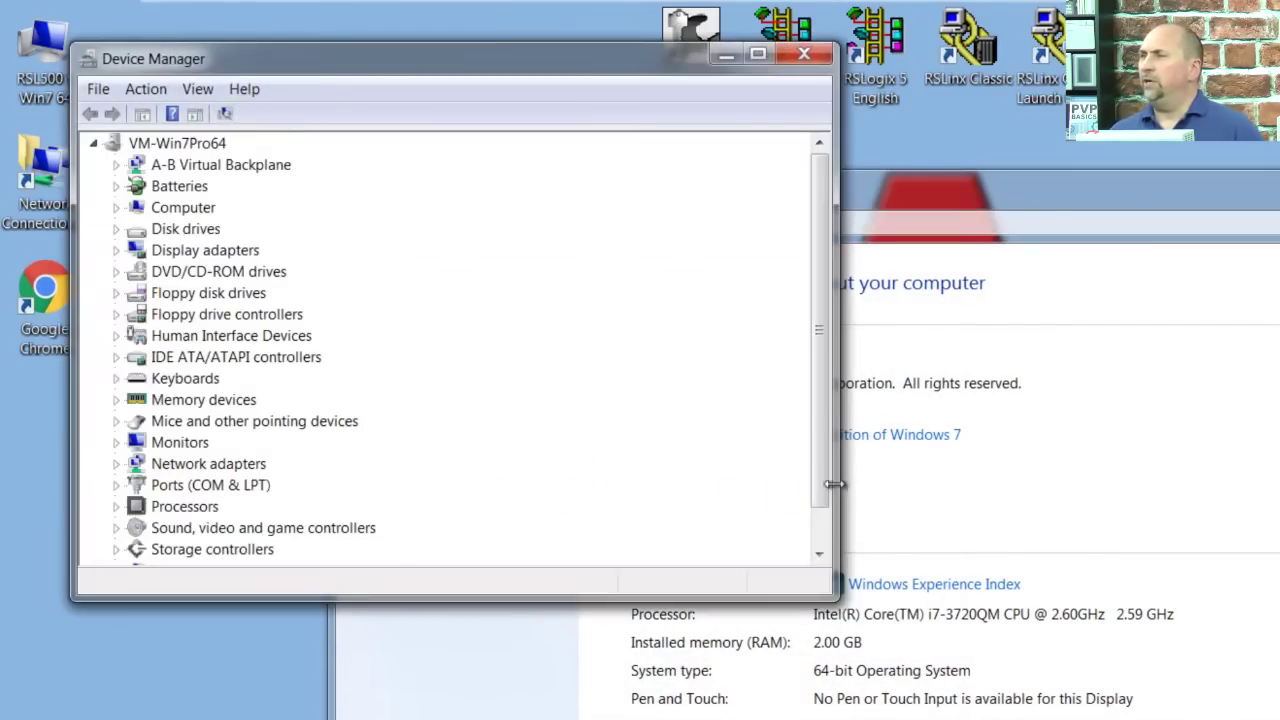
{"action": "left_click", "coordinate": [116, 485]}
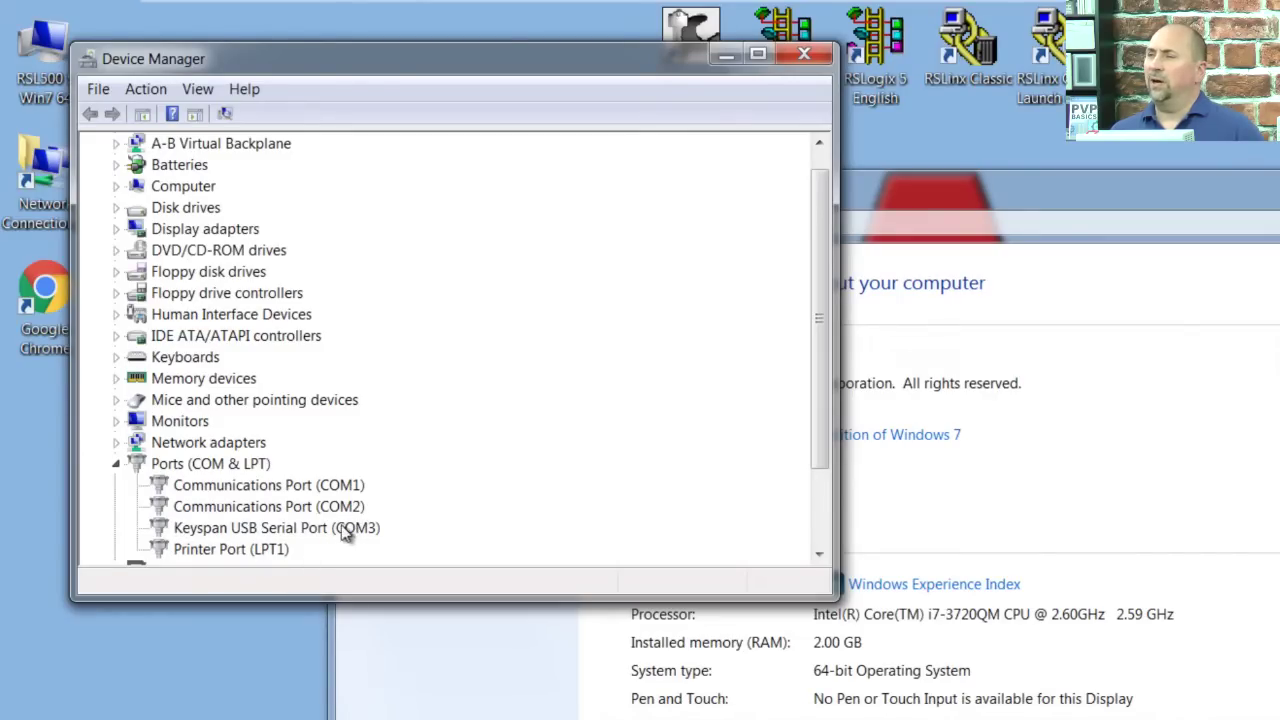
{"action": "left_click", "coordinate": [805, 54]}
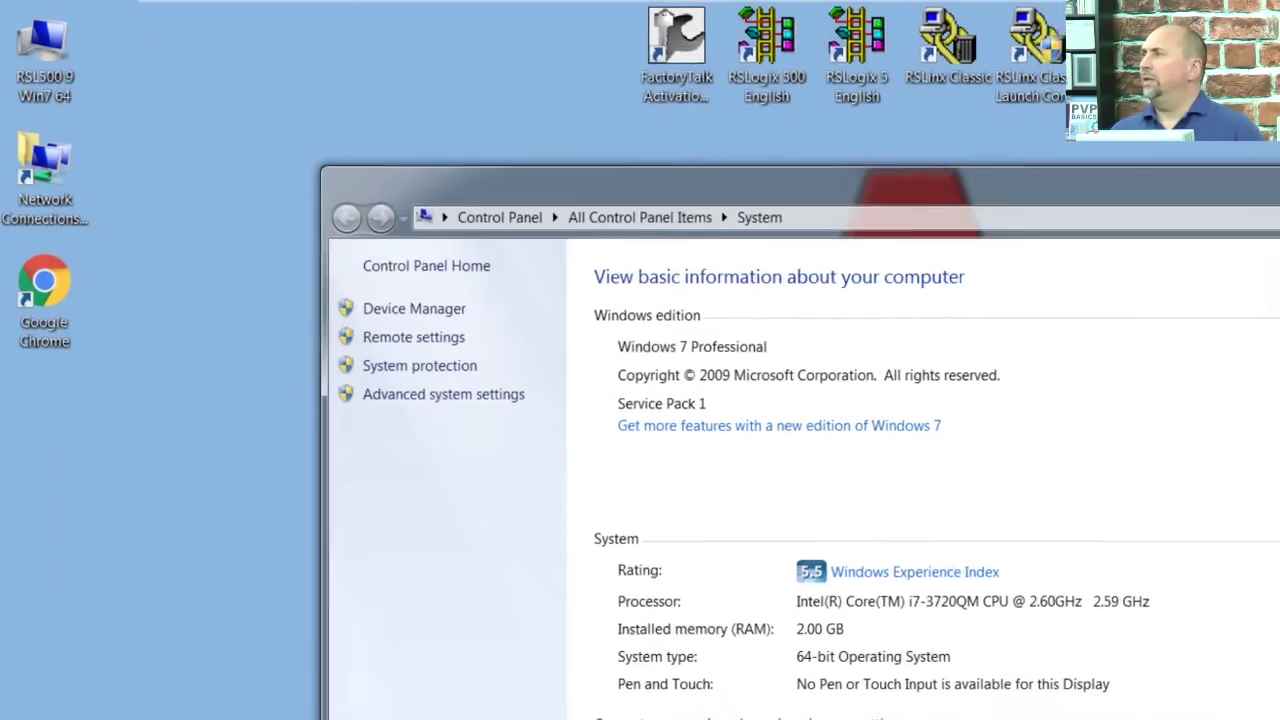
- Close the System window and launch RSLinx Classic full-screen
{"action": "left_click", "coordinate": [1279, 178]}
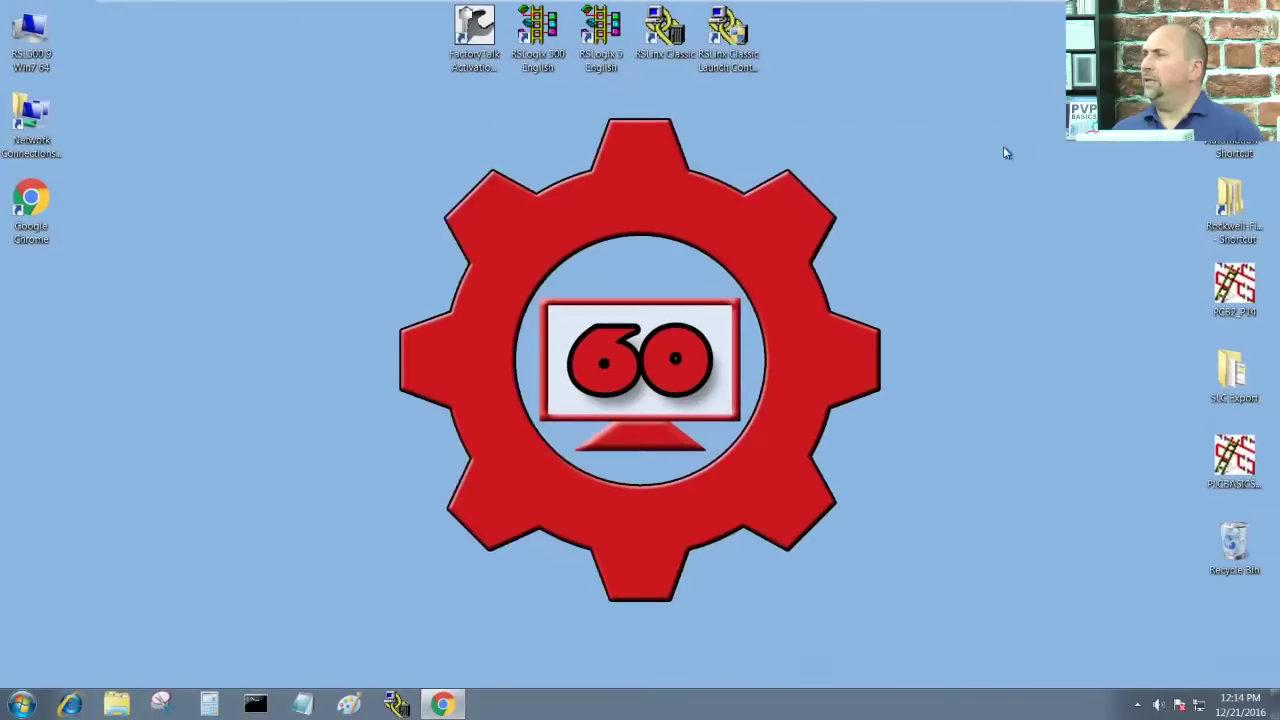
{"action": "double_click", "coordinate": [668, 40]}
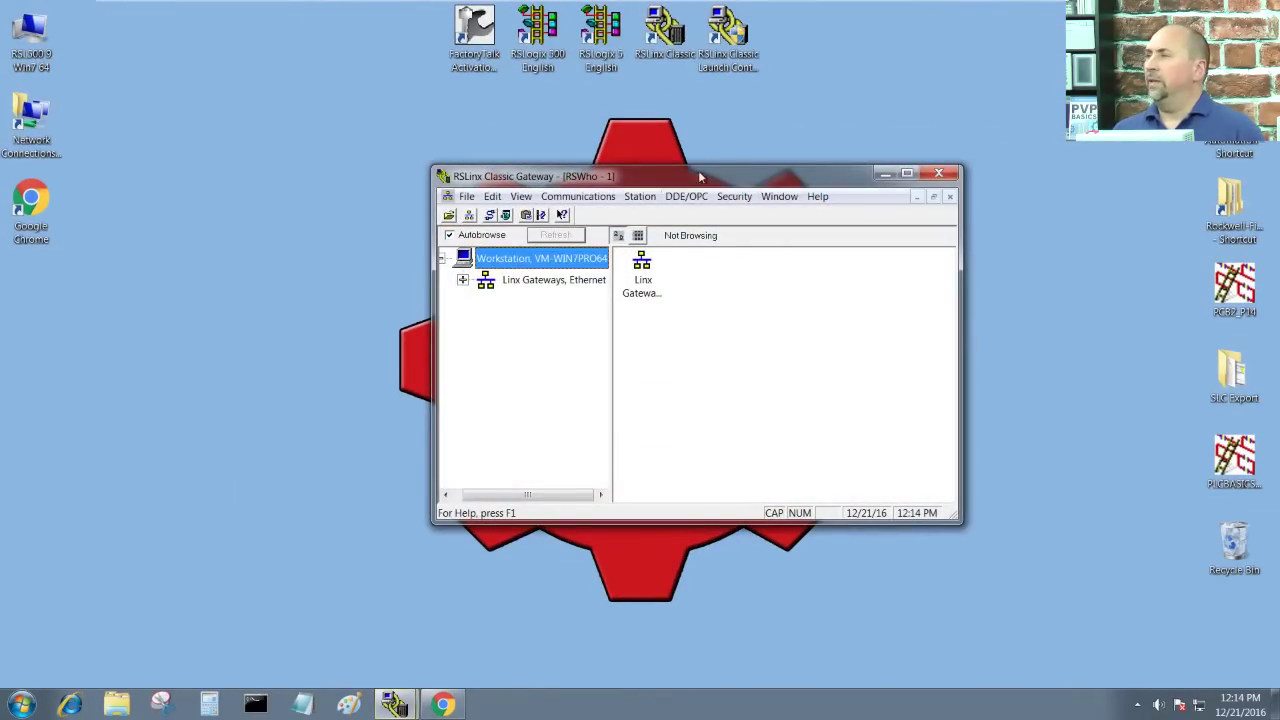
{"action": "double_click", "coordinate": [698, 172]}
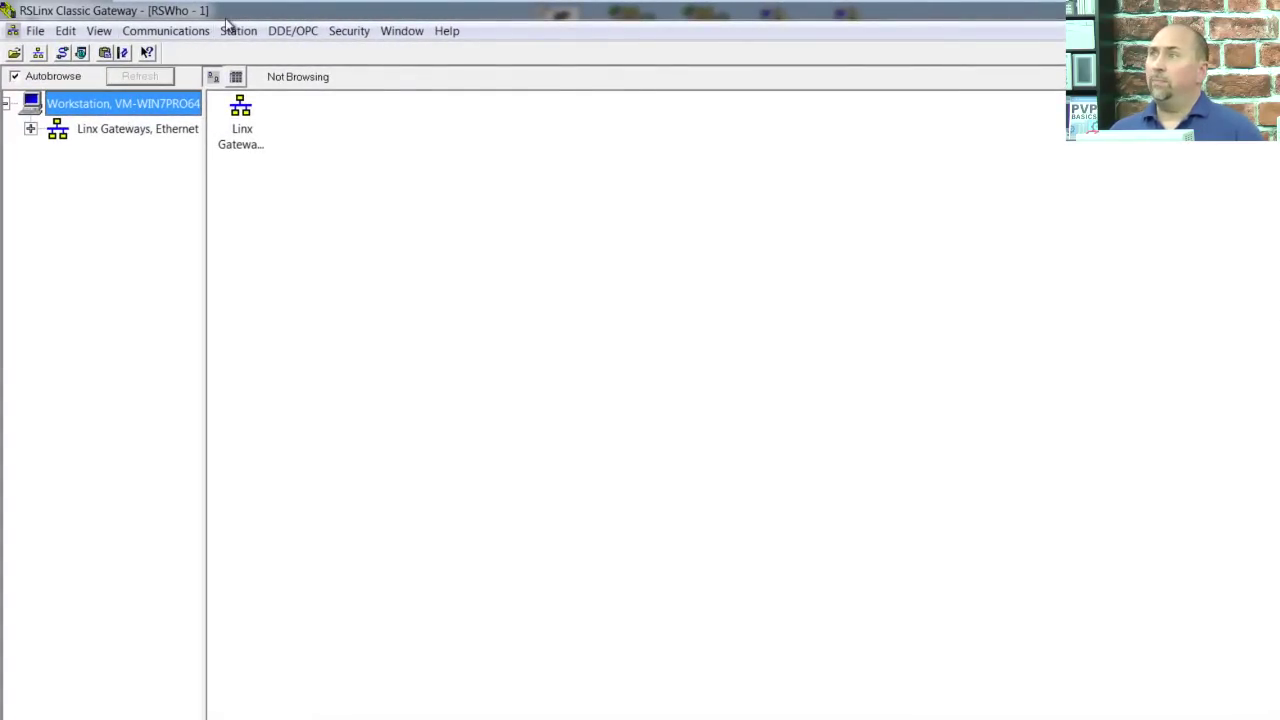
- Start adding a new RS-232 DF1 devices driver in Configure Drivers
{"action": "left_click", "coordinate": [192, 32]}
{"action": "left_click", "coordinate": [201, 76]}
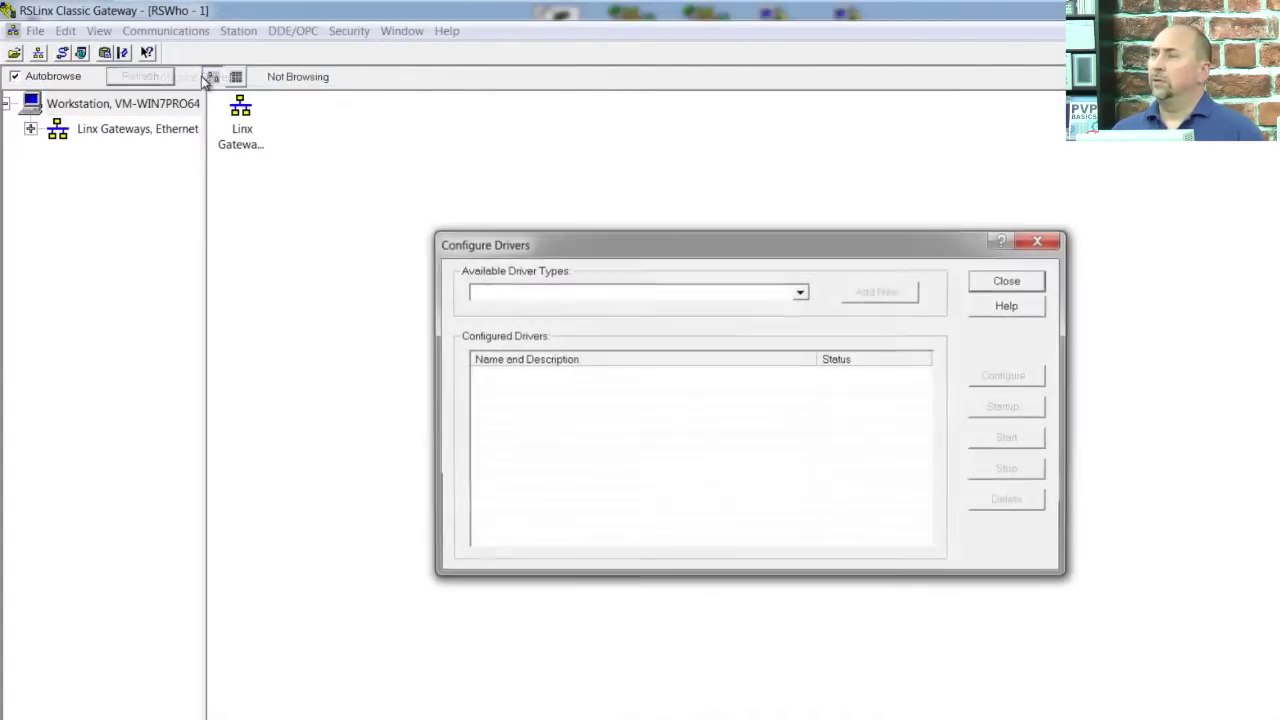
{"action": "left_click", "coordinate": [553, 290]}
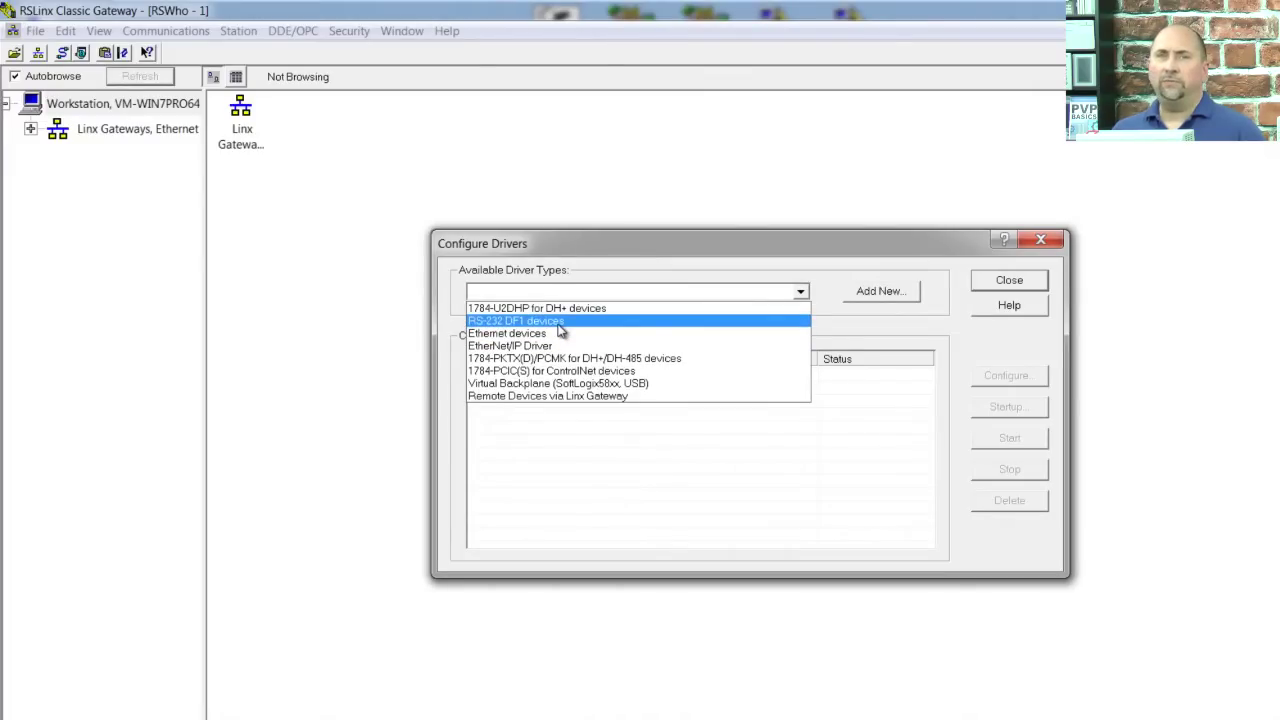
{"action": "left_click", "coordinate": [576, 321]}
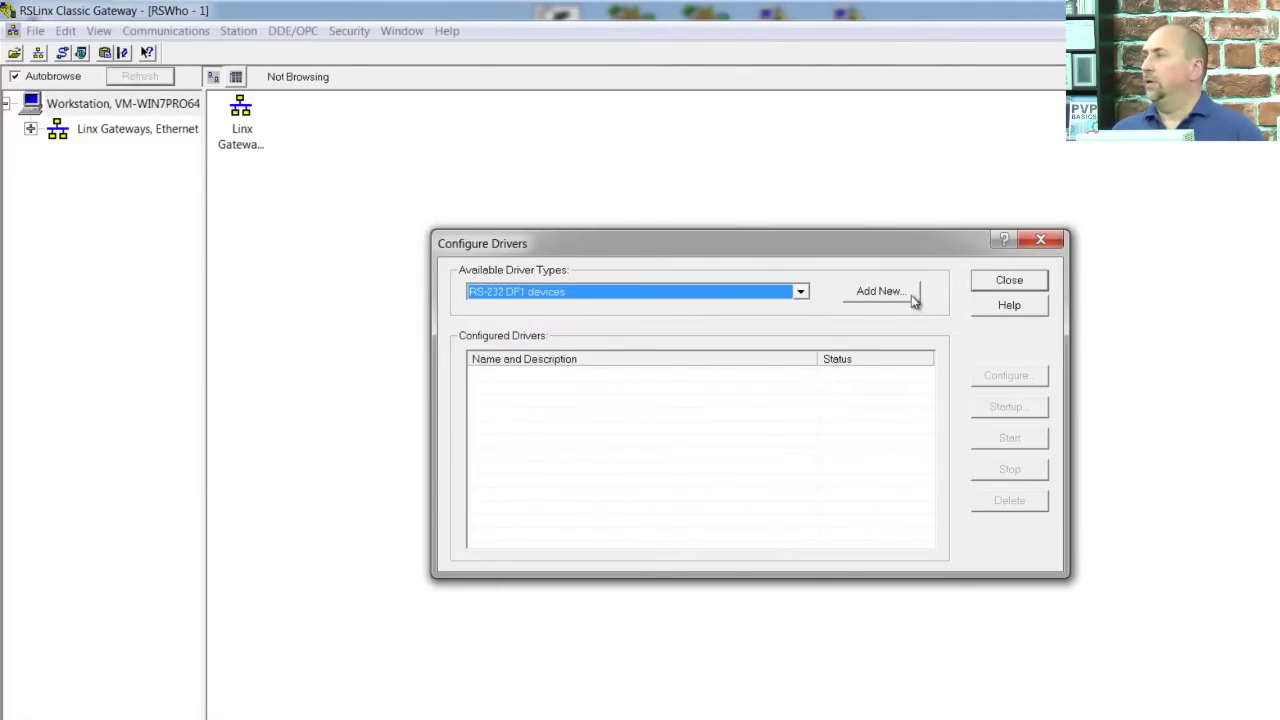
{"action": "left_click", "coordinate": [880, 292]}
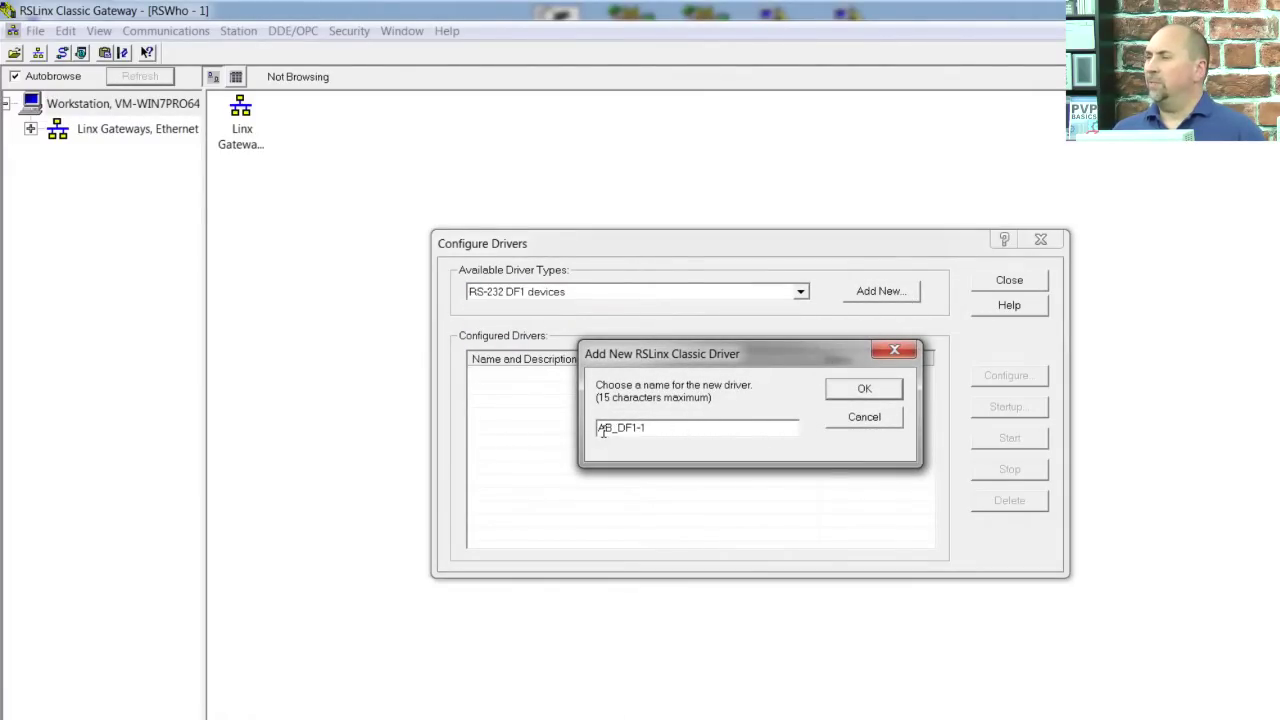
- Name the driver AB_DF1-1, set it to COM3, and auto-configure it
{"action": "left_click", "coordinate": [864, 390]}
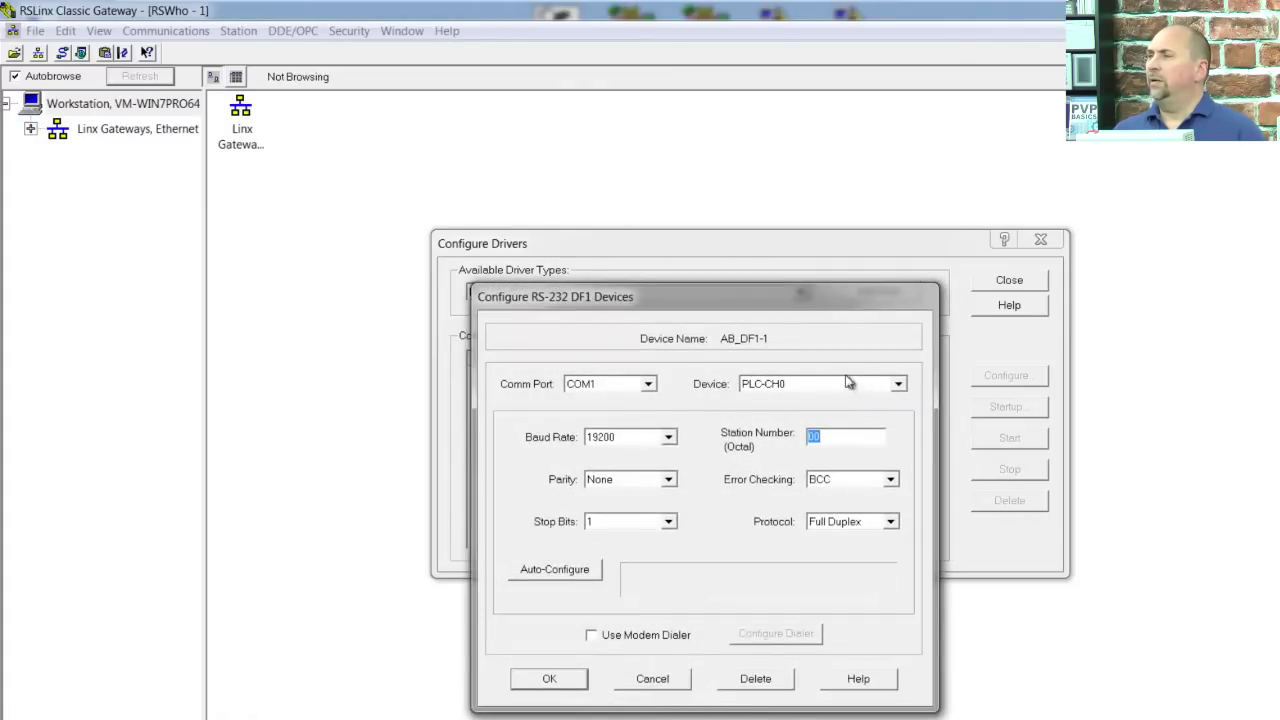
{"action": "left_click", "coordinate": [603, 387]}
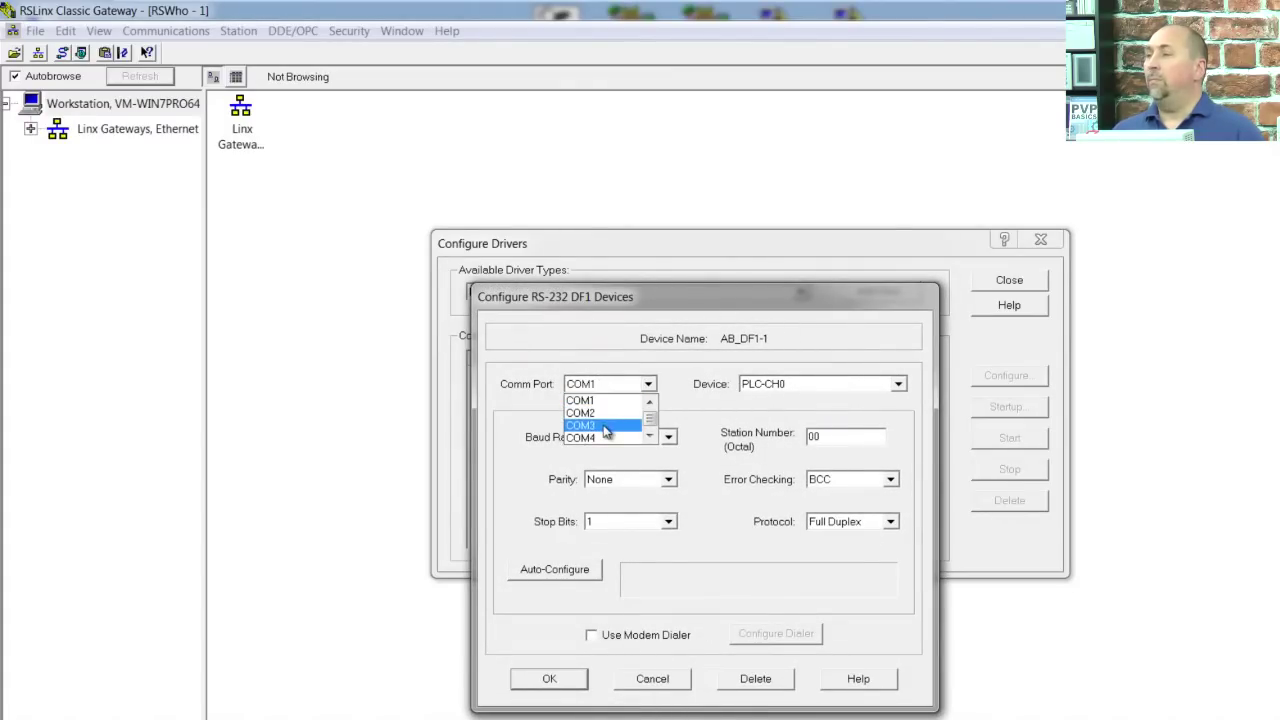
{"action": "left_click", "coordinate": [605, 428]}
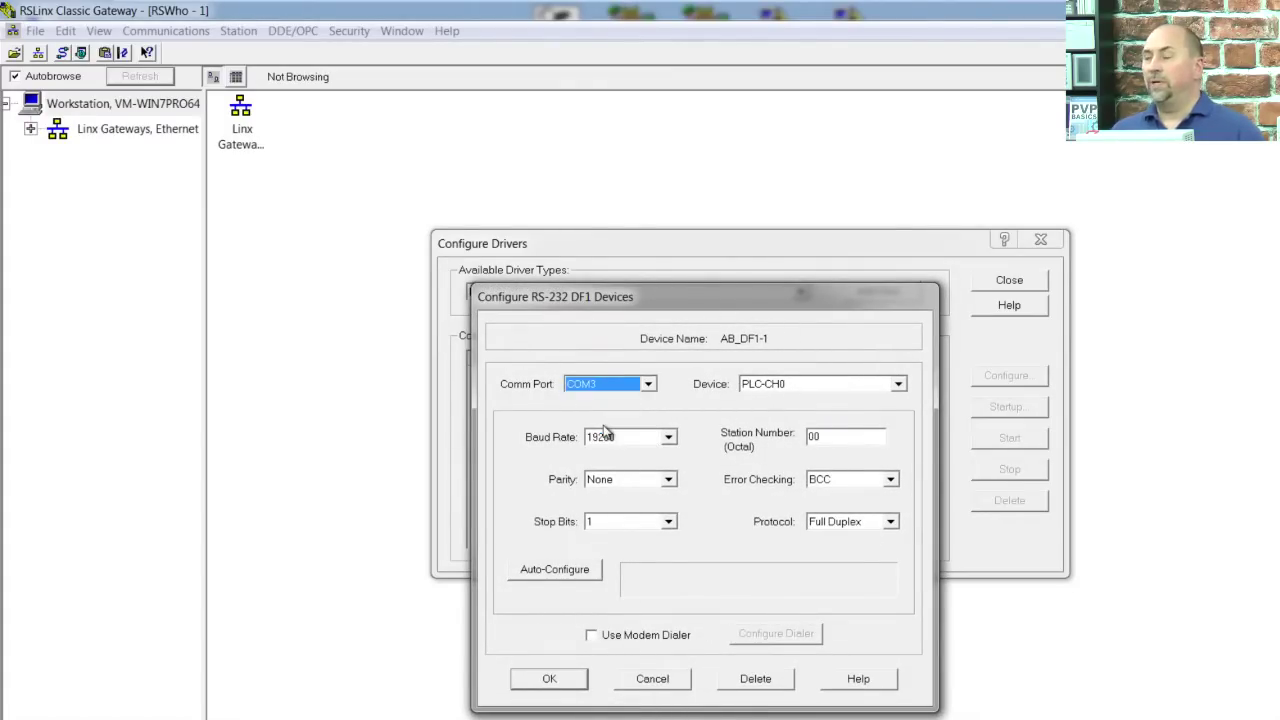
{"action": "left_click", "coordinate": [547, 577]}
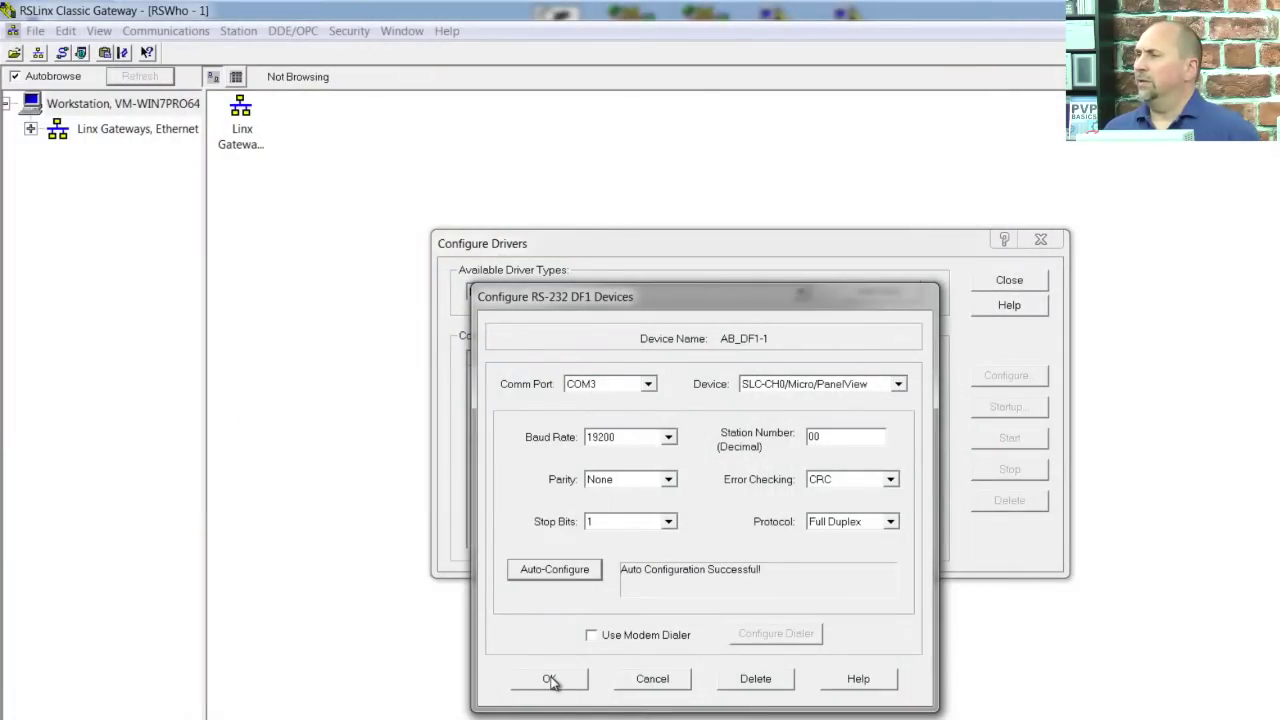
- Save the AB_DF1-1 driver, check that it shows the MicroLogix 1000 at node 01, and minimize RSLinx
{"action": "left_click", "coordinate": [551, 680]}
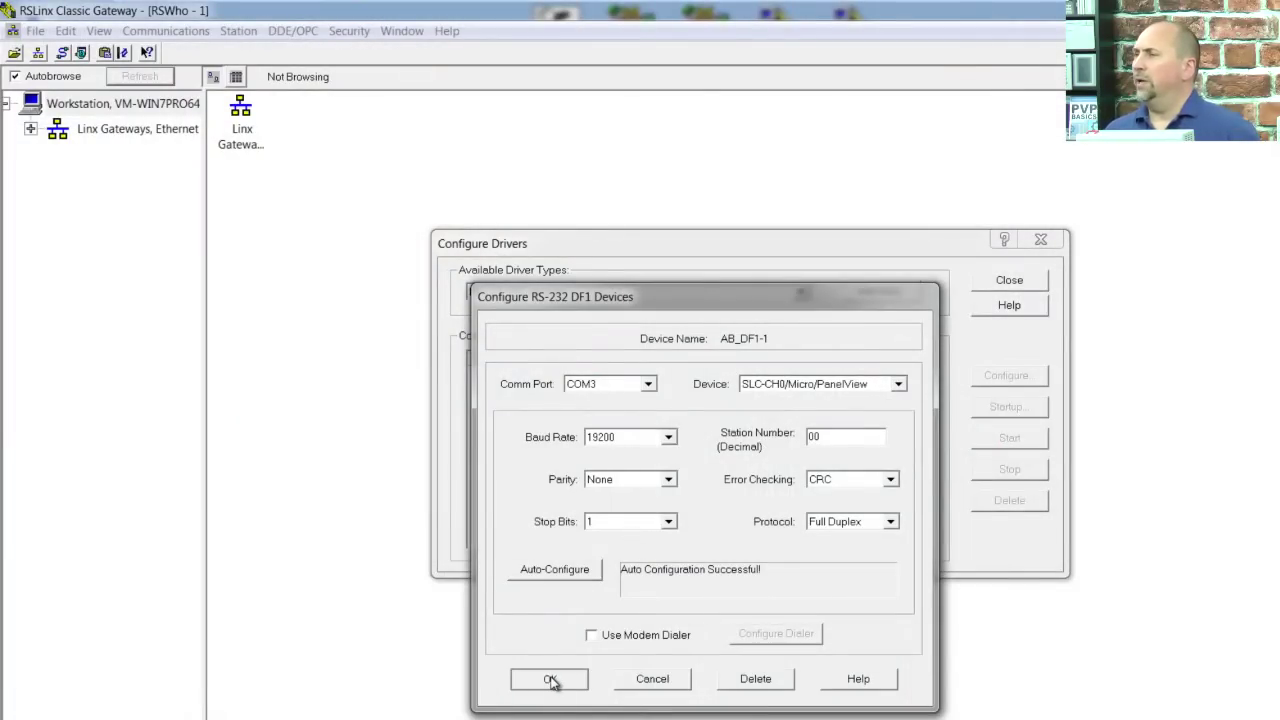
{"action": "left_click", "coordinate": [998, 285]}
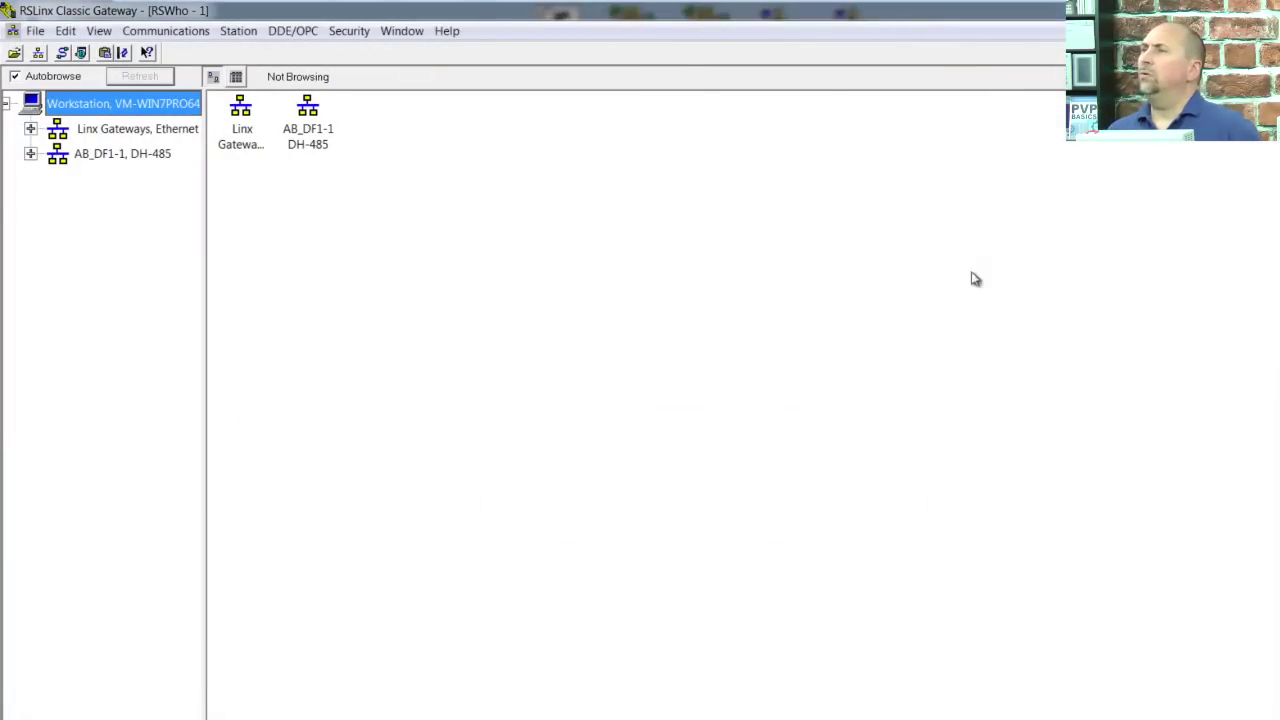
{"action": "left_click", "coordinate": [110, 156]}
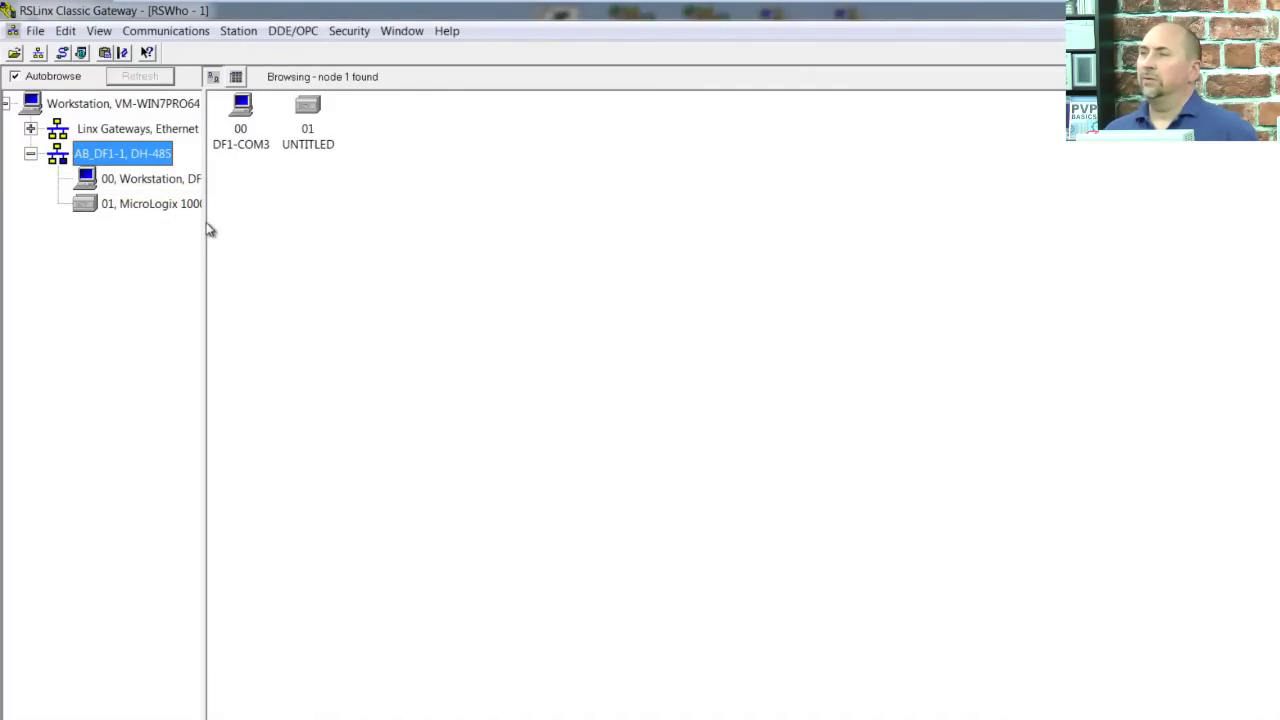
{"action": "left_click_drag", "start_coordinate": [207, 228], "coordinate": [254, 232]}
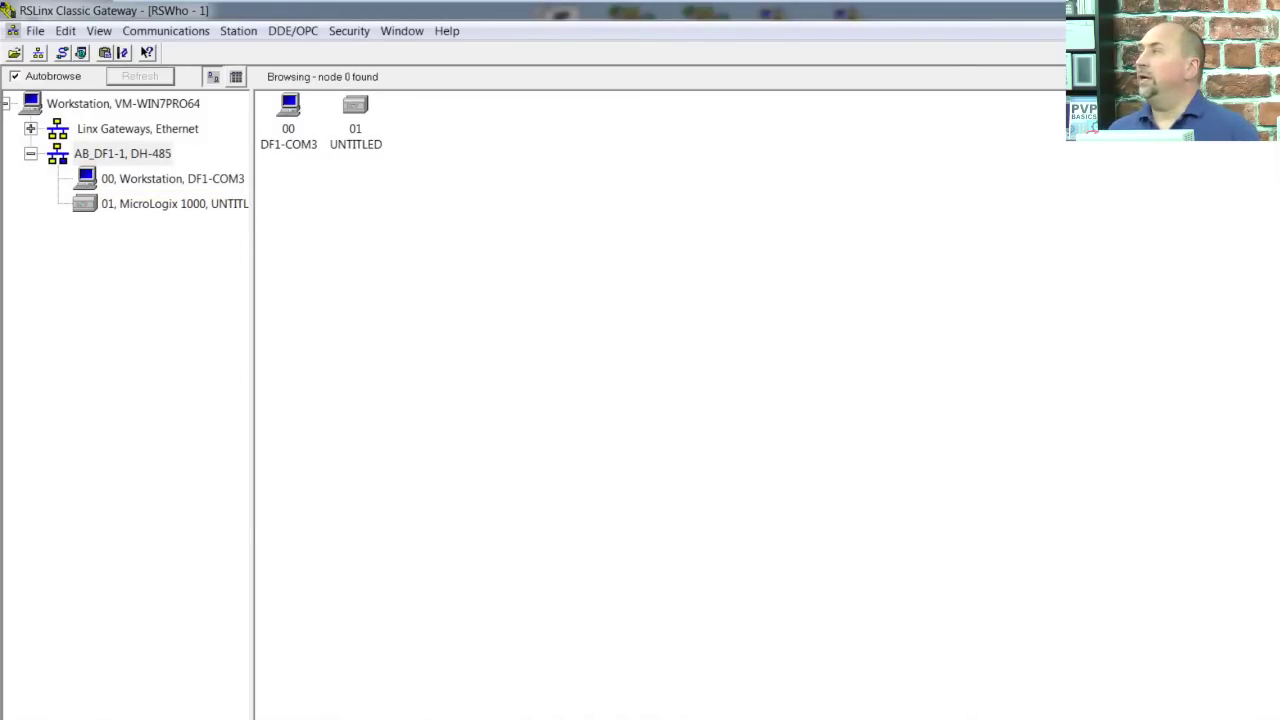
{"action": "left_click", "coordinate": [1210, 10]}
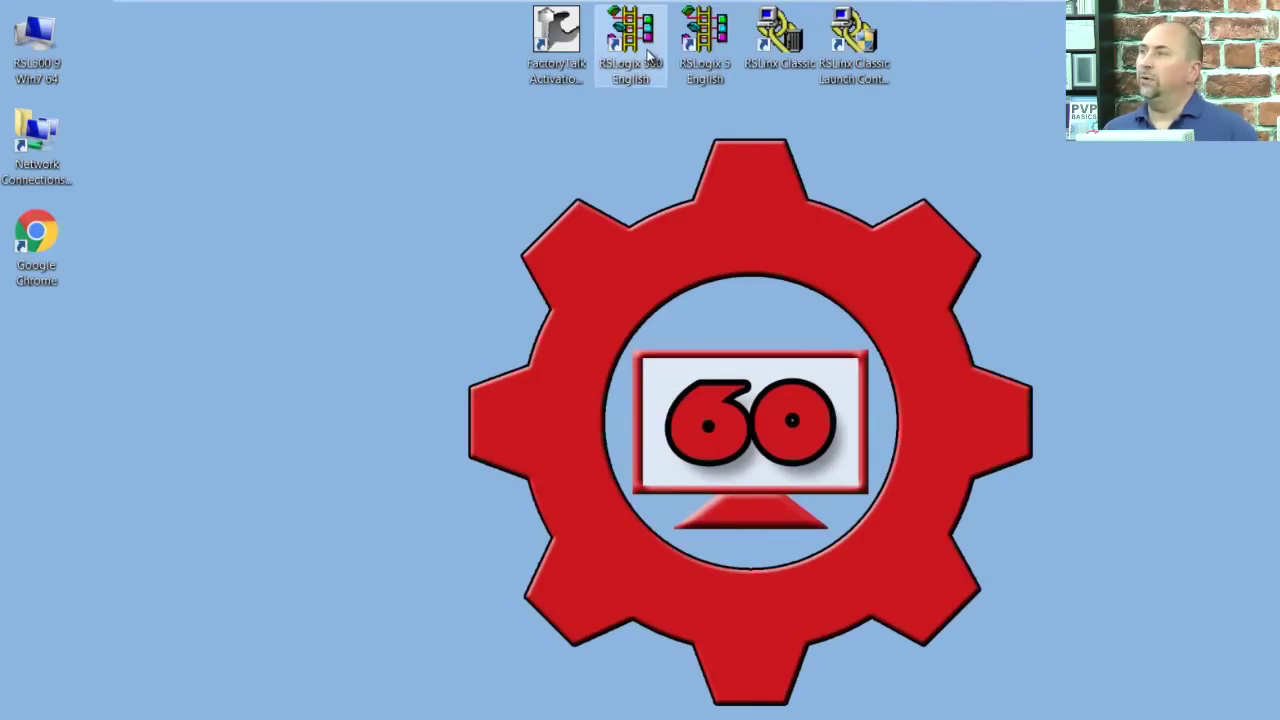
- Launch RSLogix 500 full-screen and create a new Bul.1761 MicroLogix 1000 project
{"action": "double_click", "coordinate": [648, 57]}
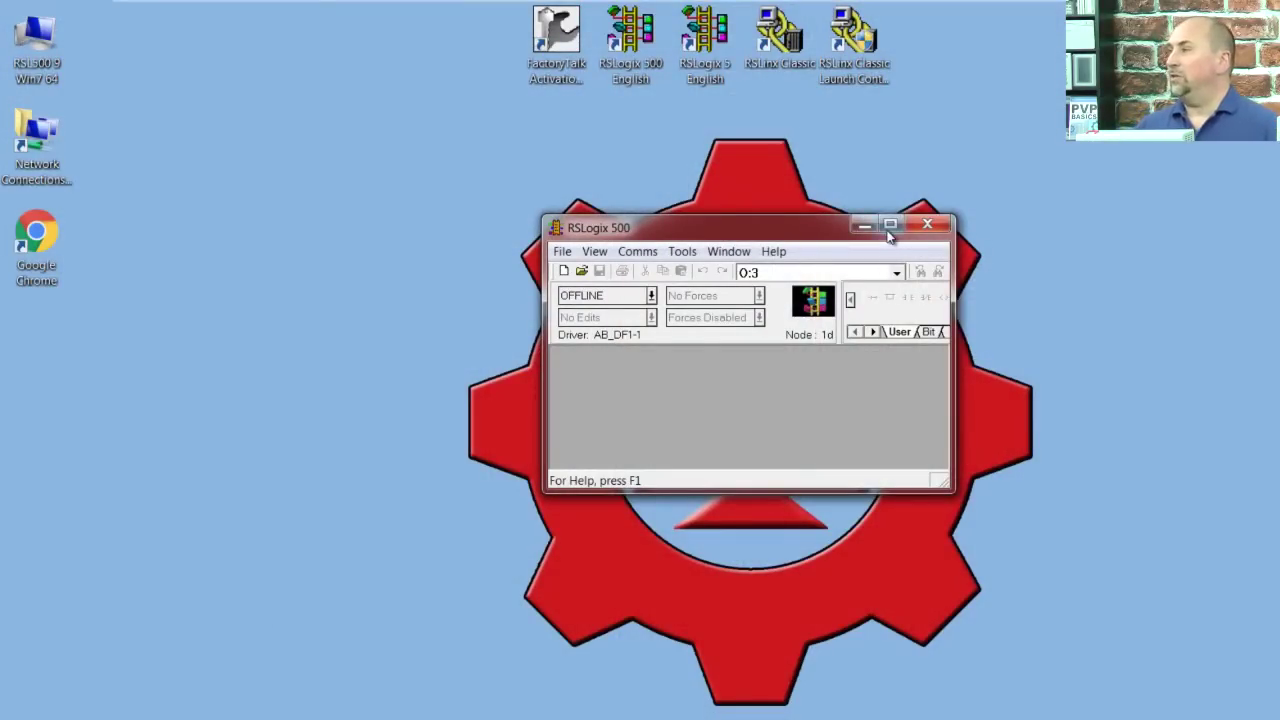
{"action": "left_click", "coordinate": [889, 226]}
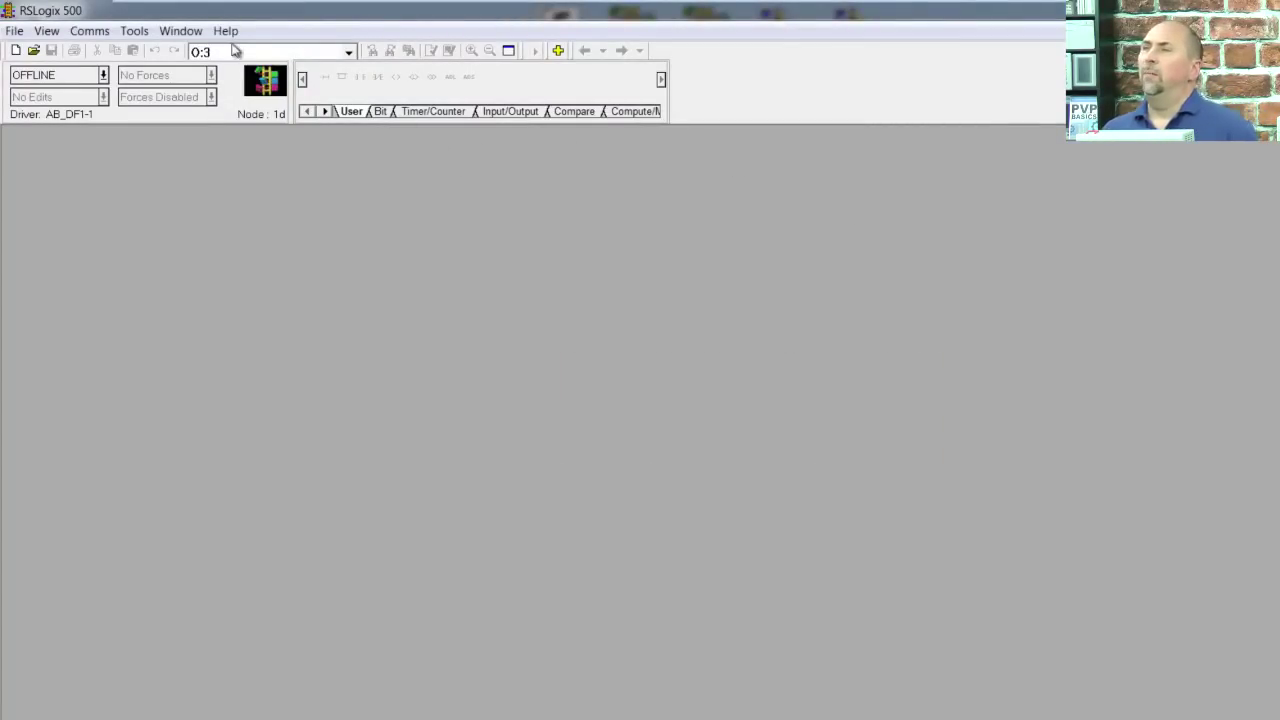
{"action": "left_click", "coordinate": [14, 30]}
{"action": "left_click", "coordinate": [23, 55]}
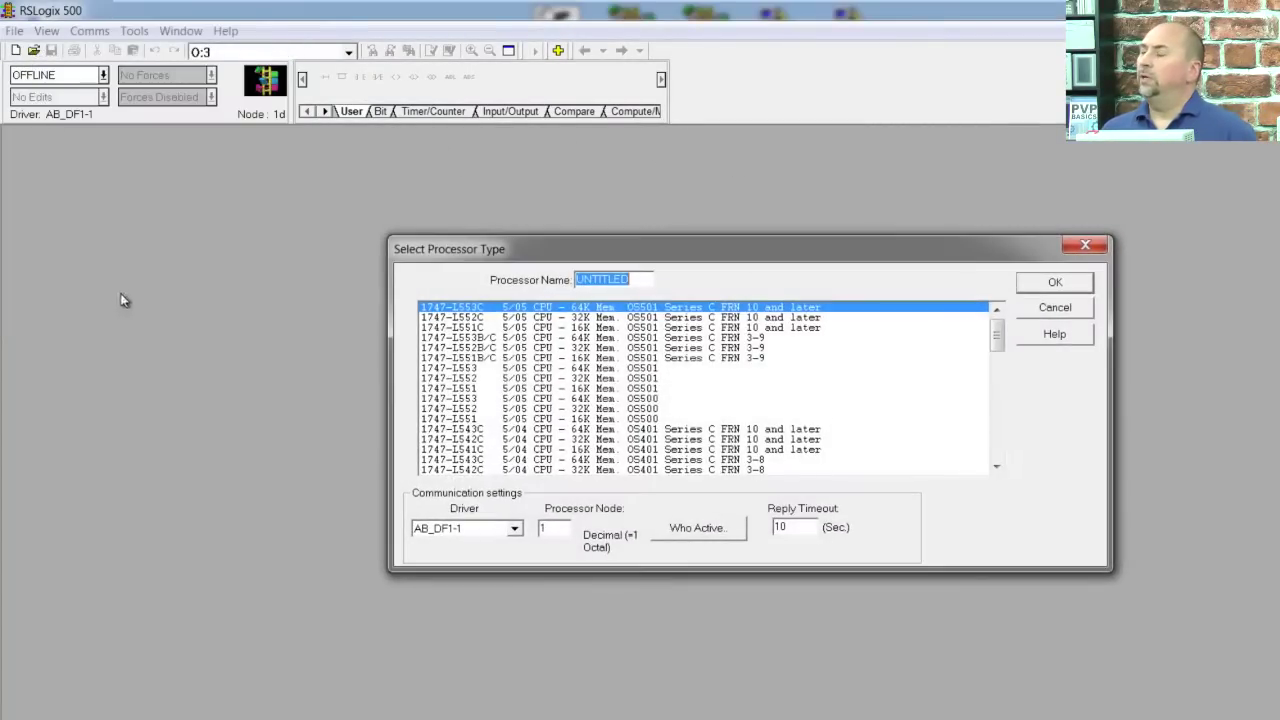
{"action": "left_click_drag", "start_coordinate": [998, 334], "coordinate": [998, 411]}
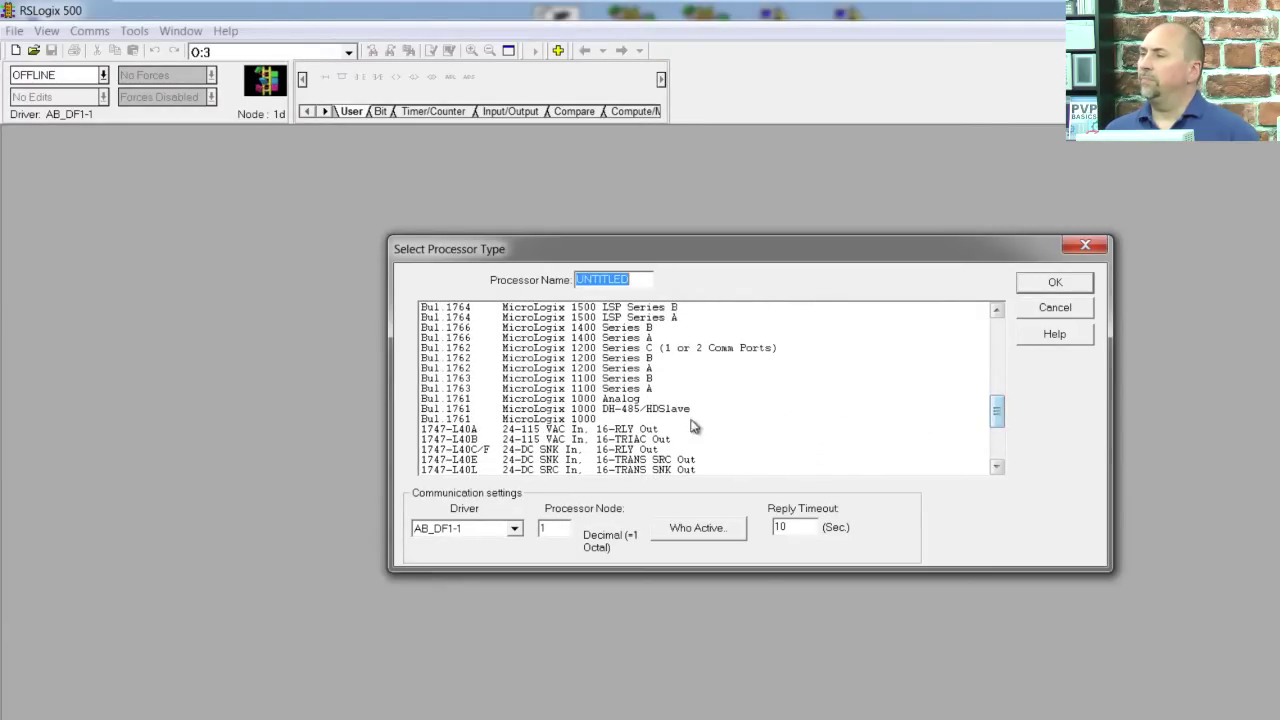
{"action": "left_click", "coordinate": [578, 420]}
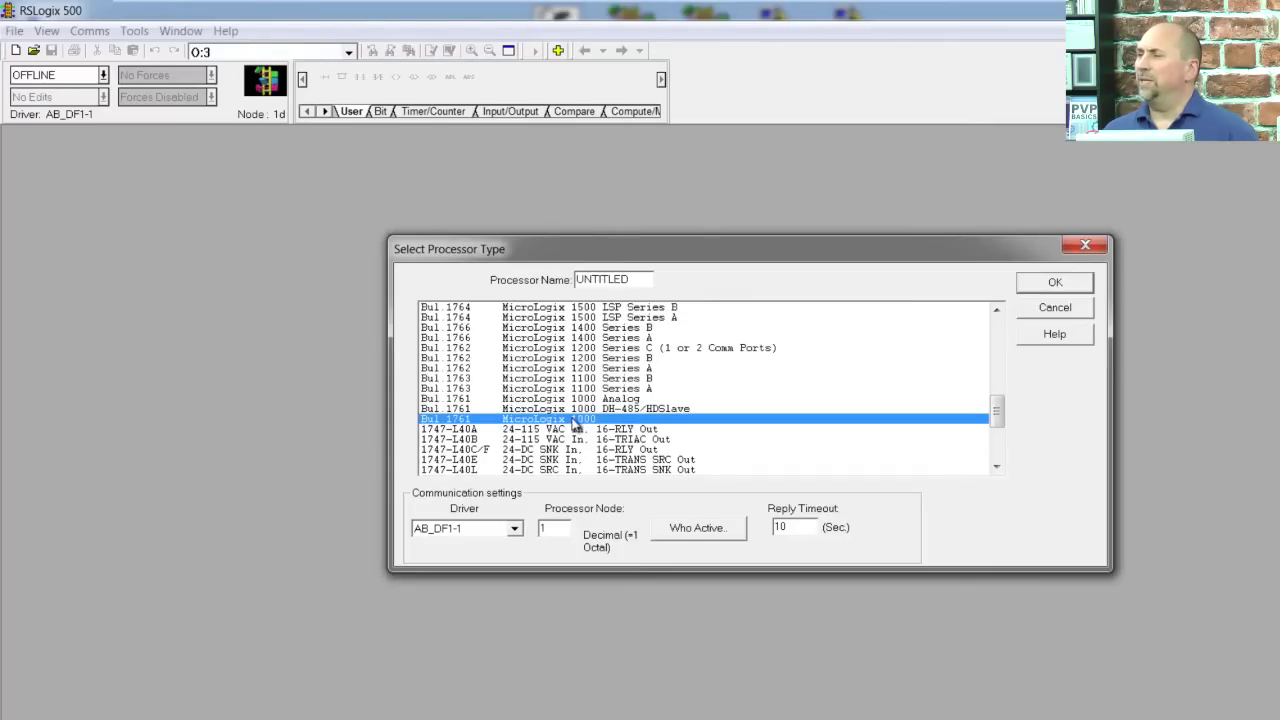
{"action": "left_click", "coordinate": [1056, 284]}
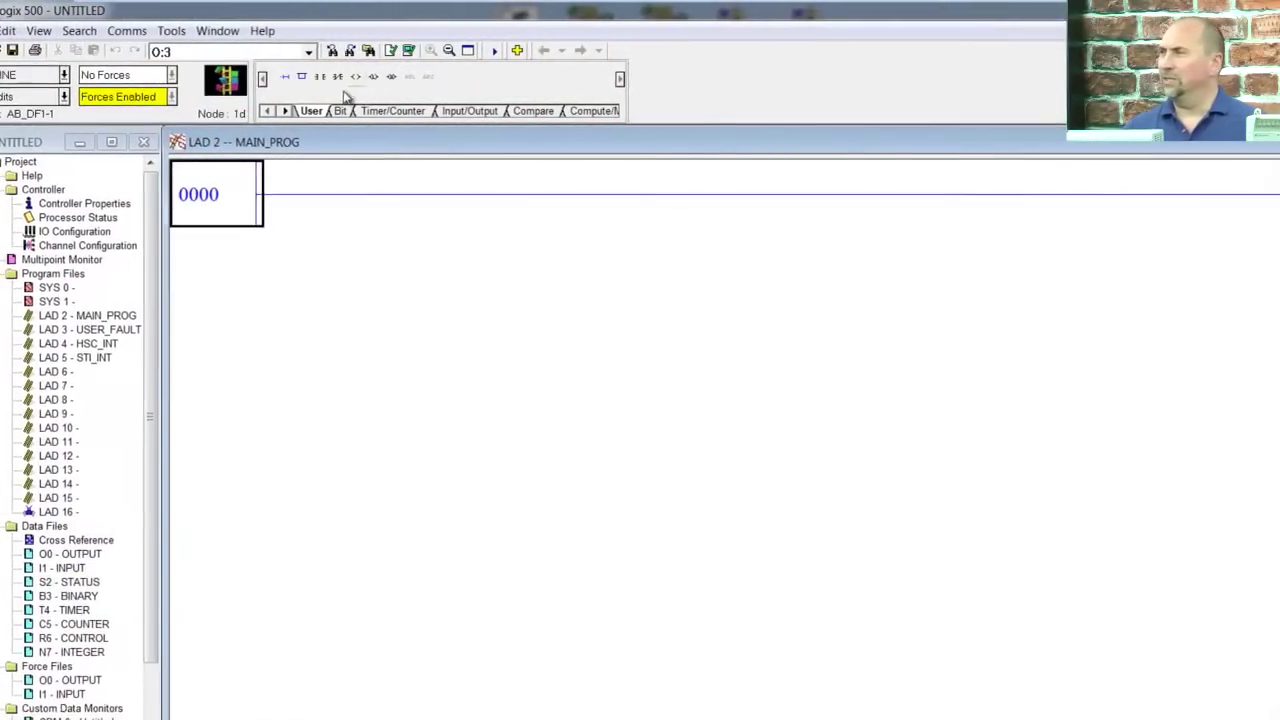
- Enter rung 0000: XIO T4:0/DN feeding a branch of TON T4:0 (1.0, 1000) and MOV T4:0.ACC to O:0.0
{"action": "left_click", "coordinate": [148, 193]}
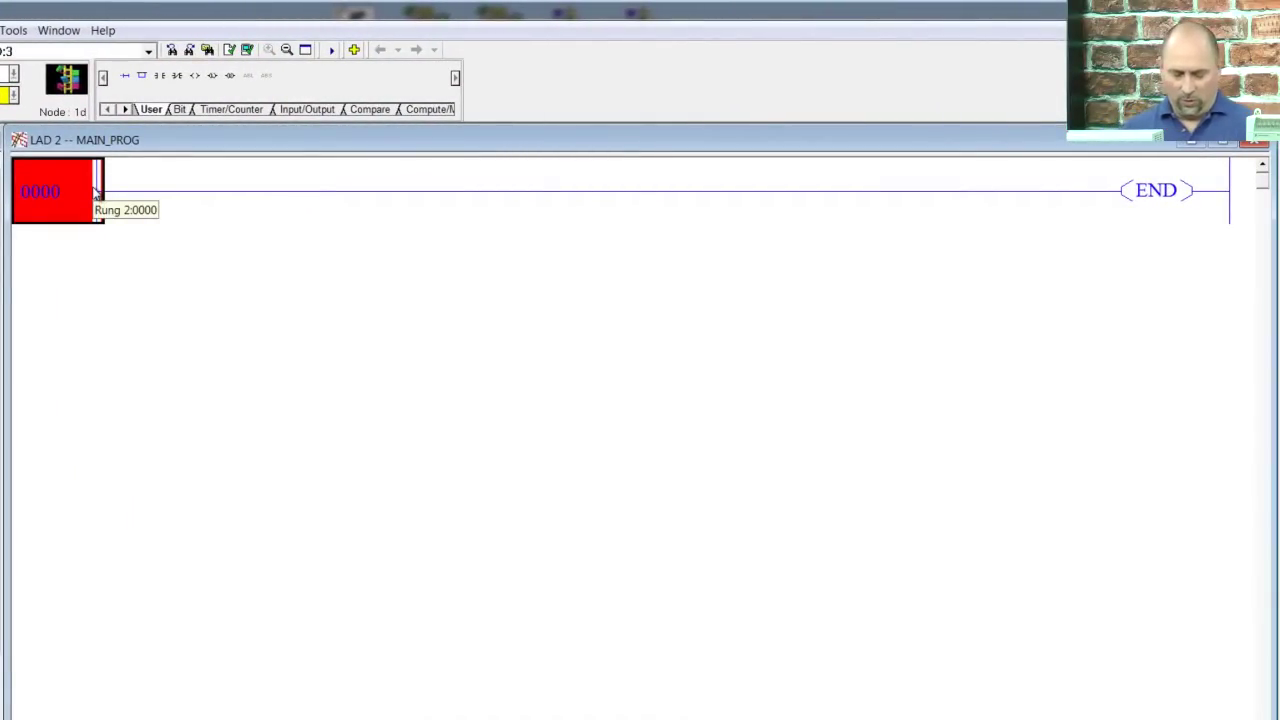
{"action": "type", "text": "XIO T"}
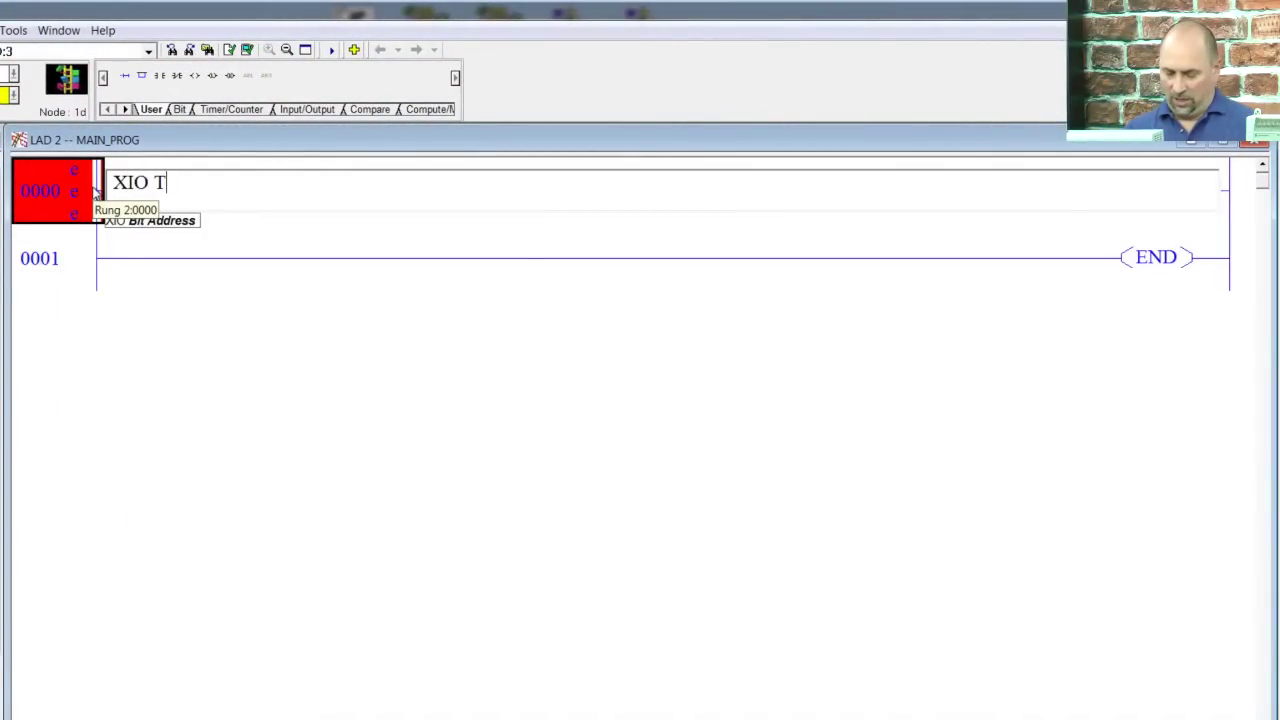
{"action": "type", "text": "4:0/DN BS"}
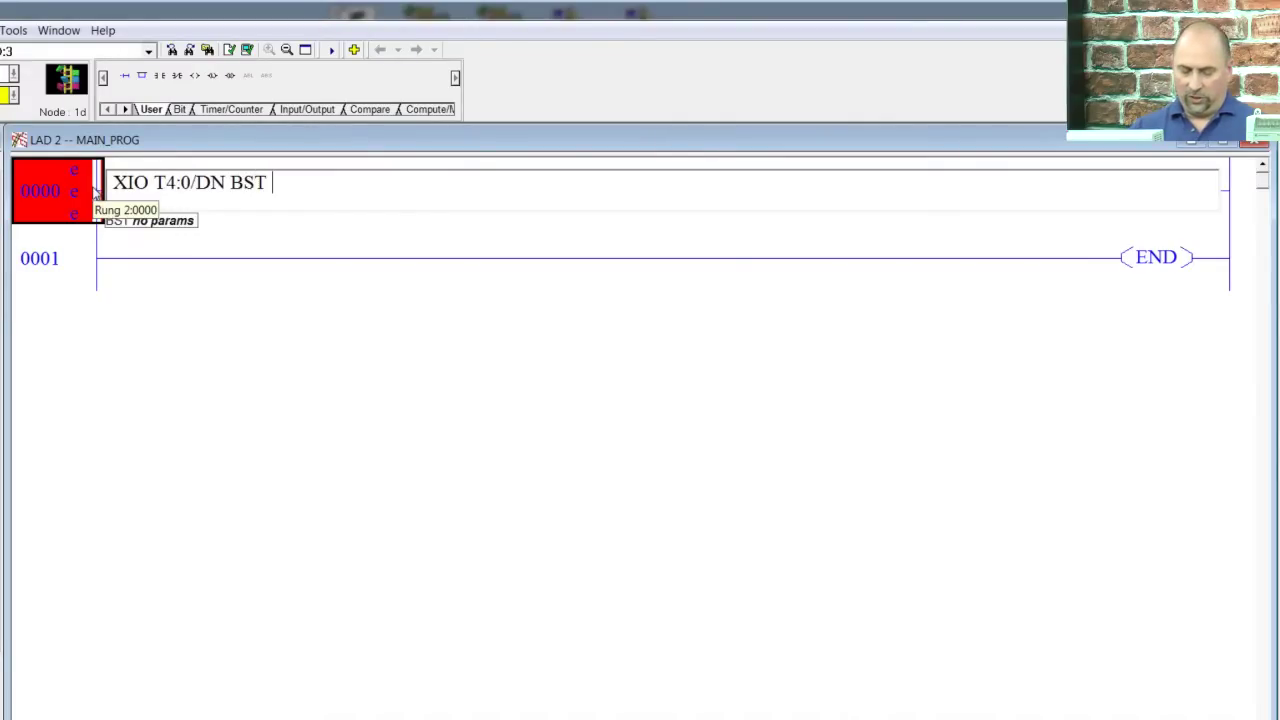
{"action": "type", "text": "TON T4"}
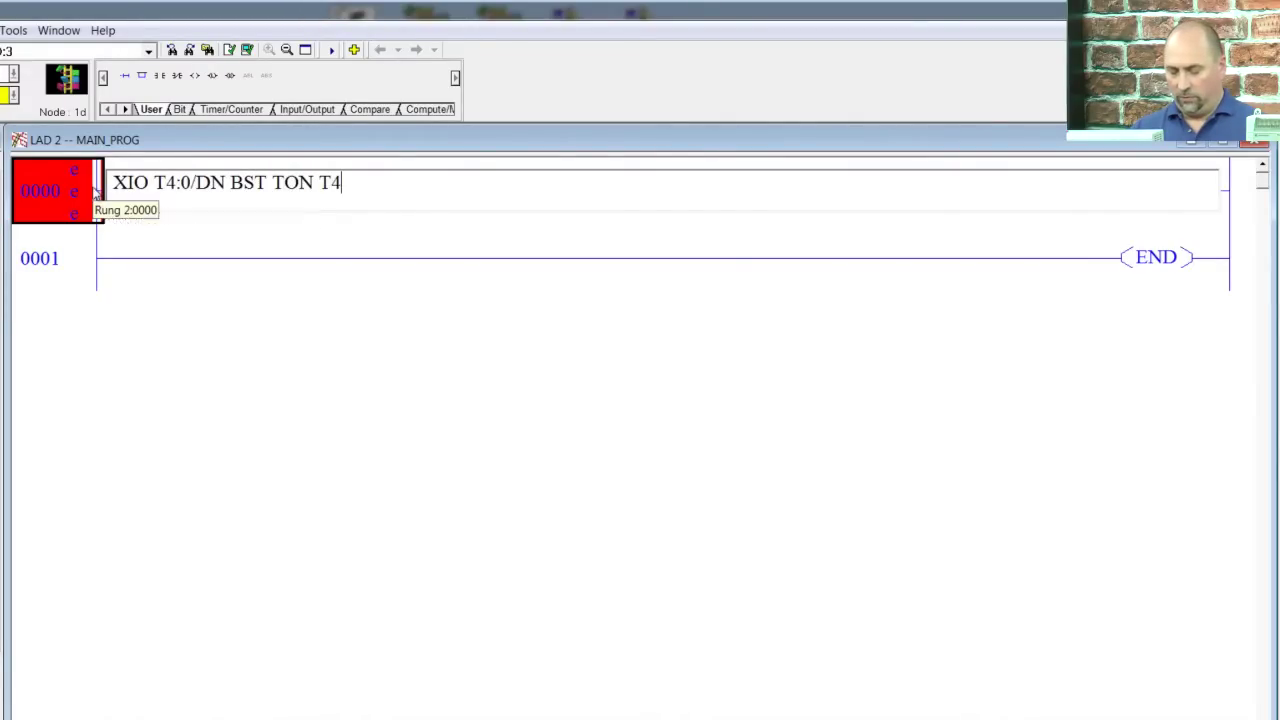
{"action": "type", "text": ":0"}
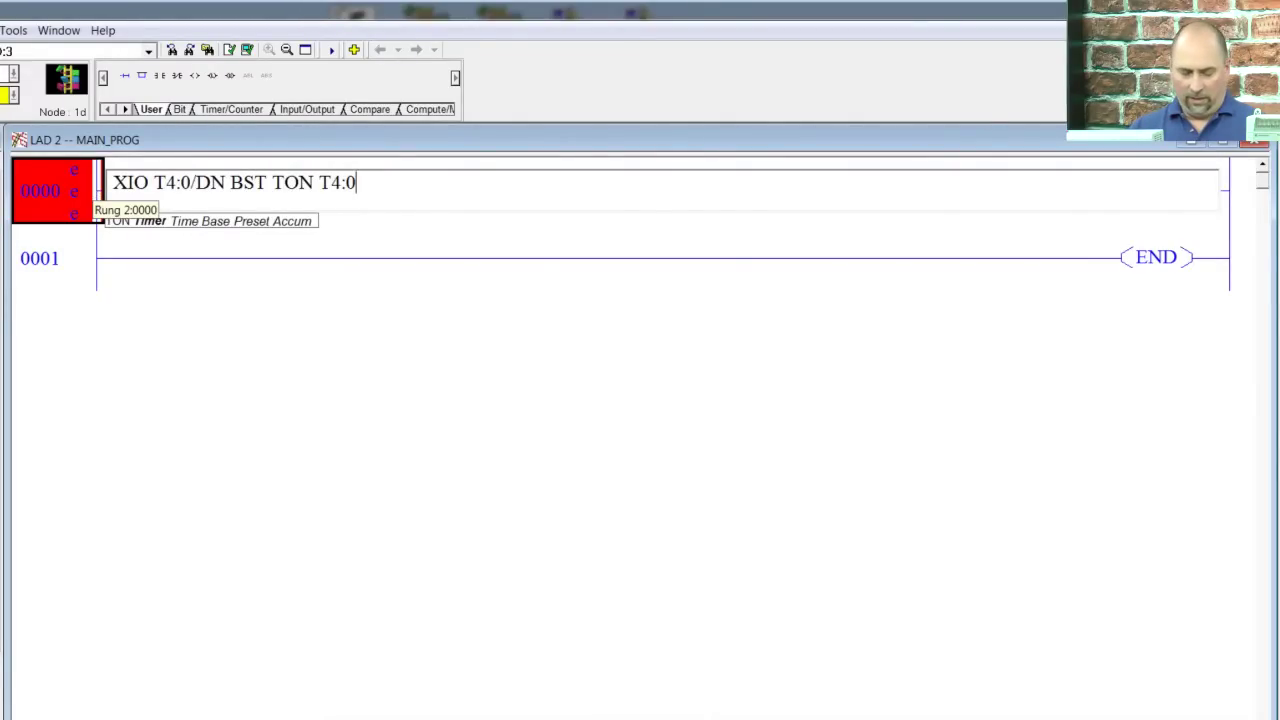
{"action": "type", "text": " 1.0"}
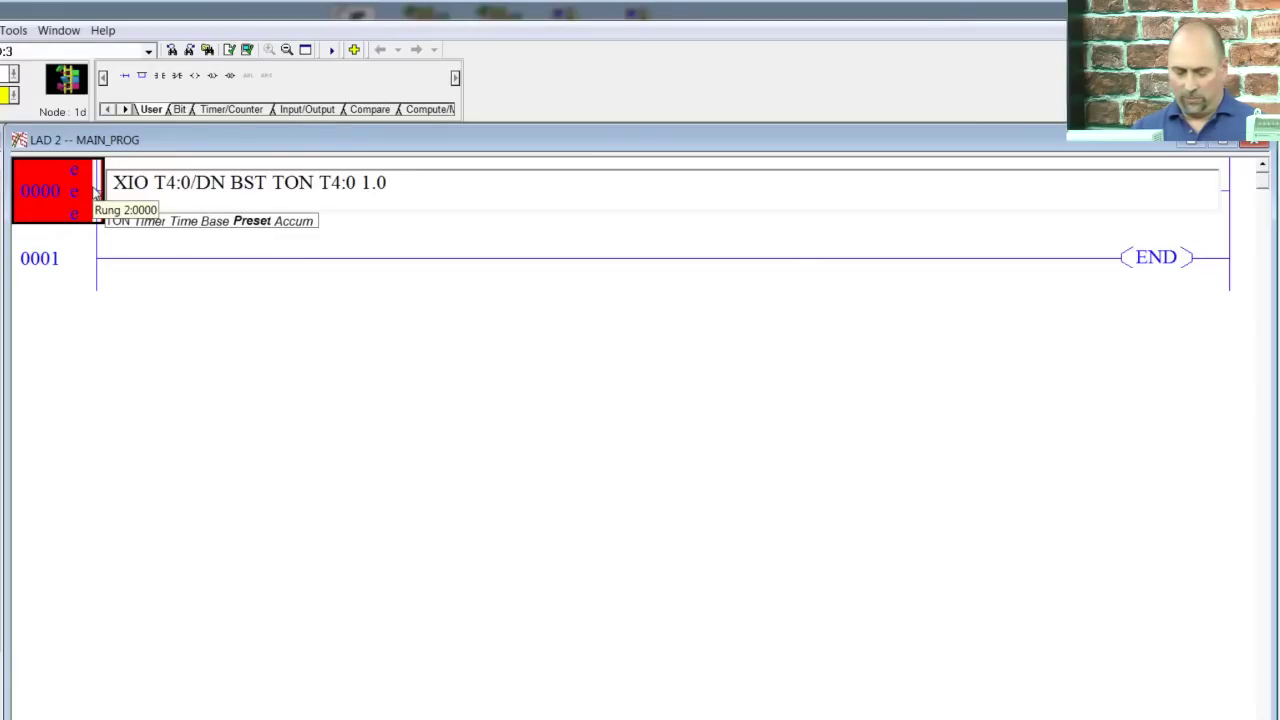
{"action": "type", "text": " 1000 "}
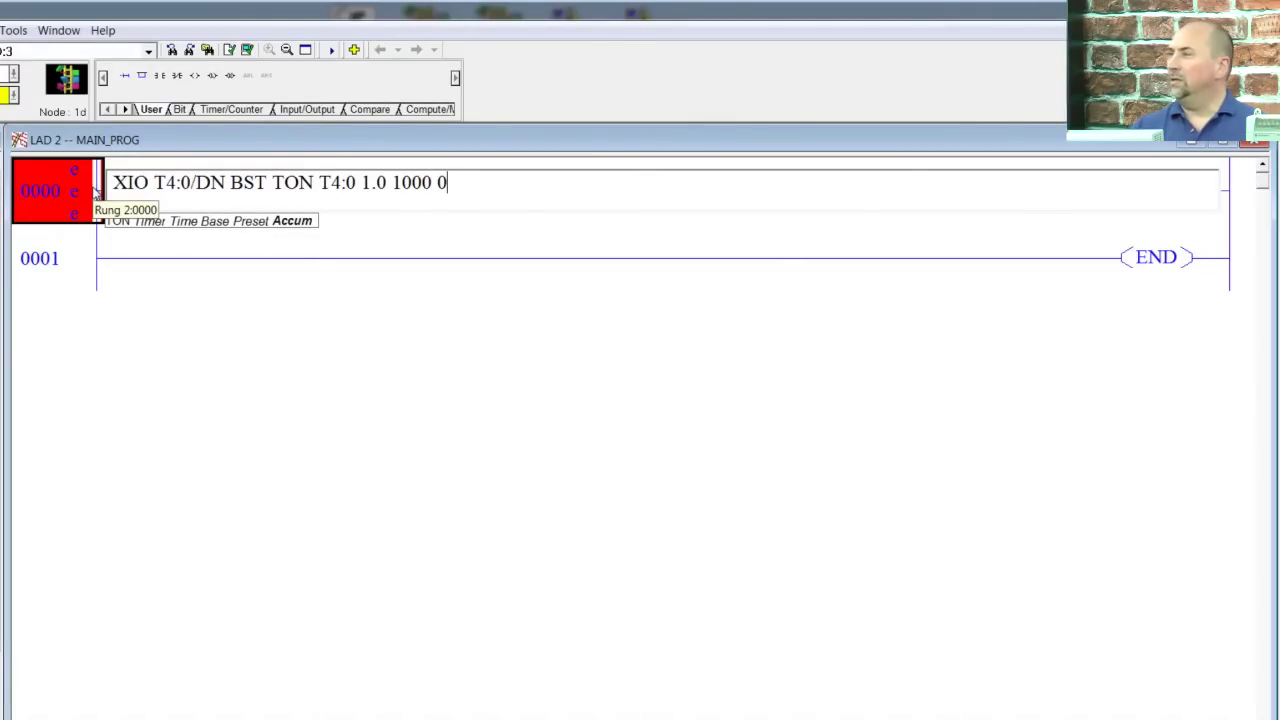
{"action": "type", "text": "0 "}
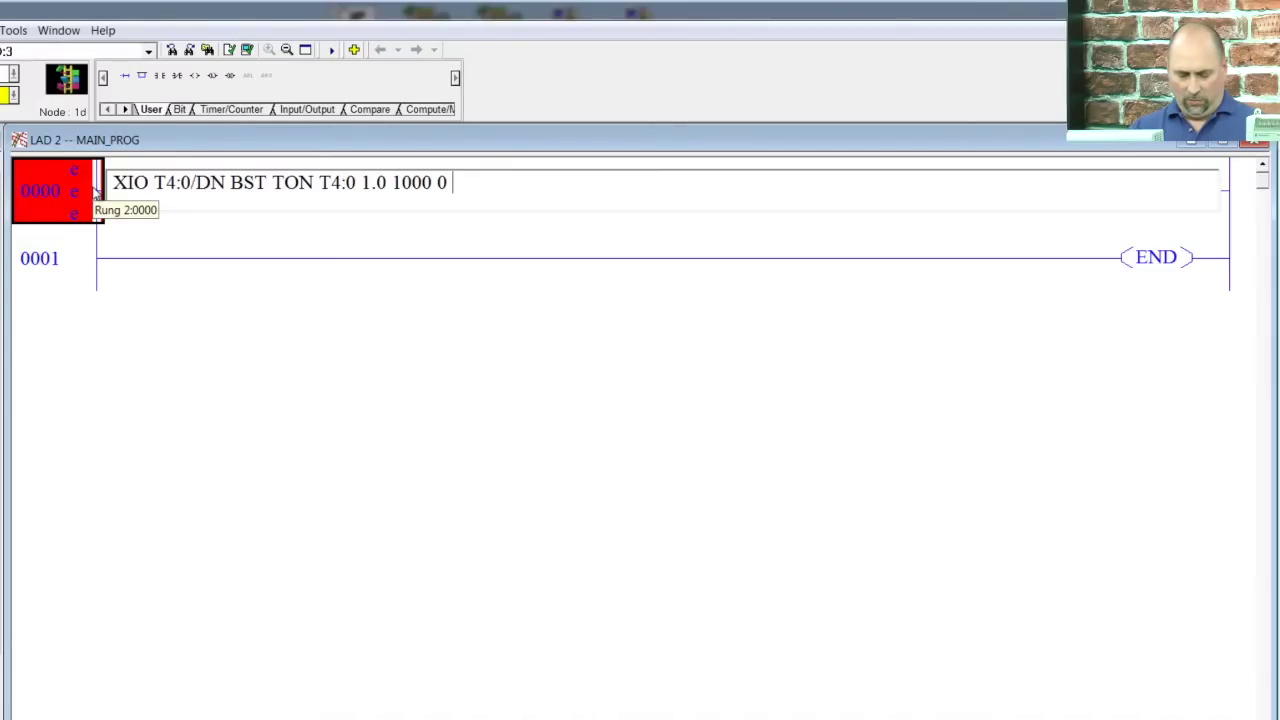
{"action": "type", "text": "NXB "}
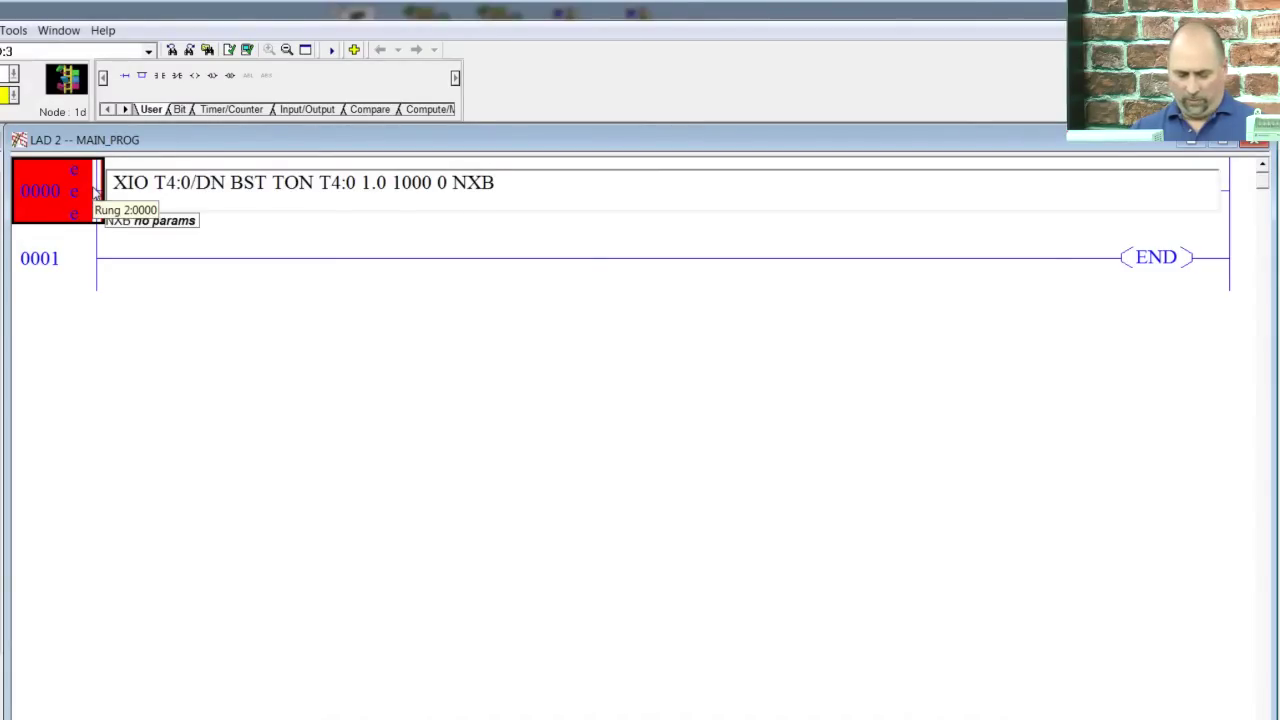
{"action": "type", "text": "MOV T4"}
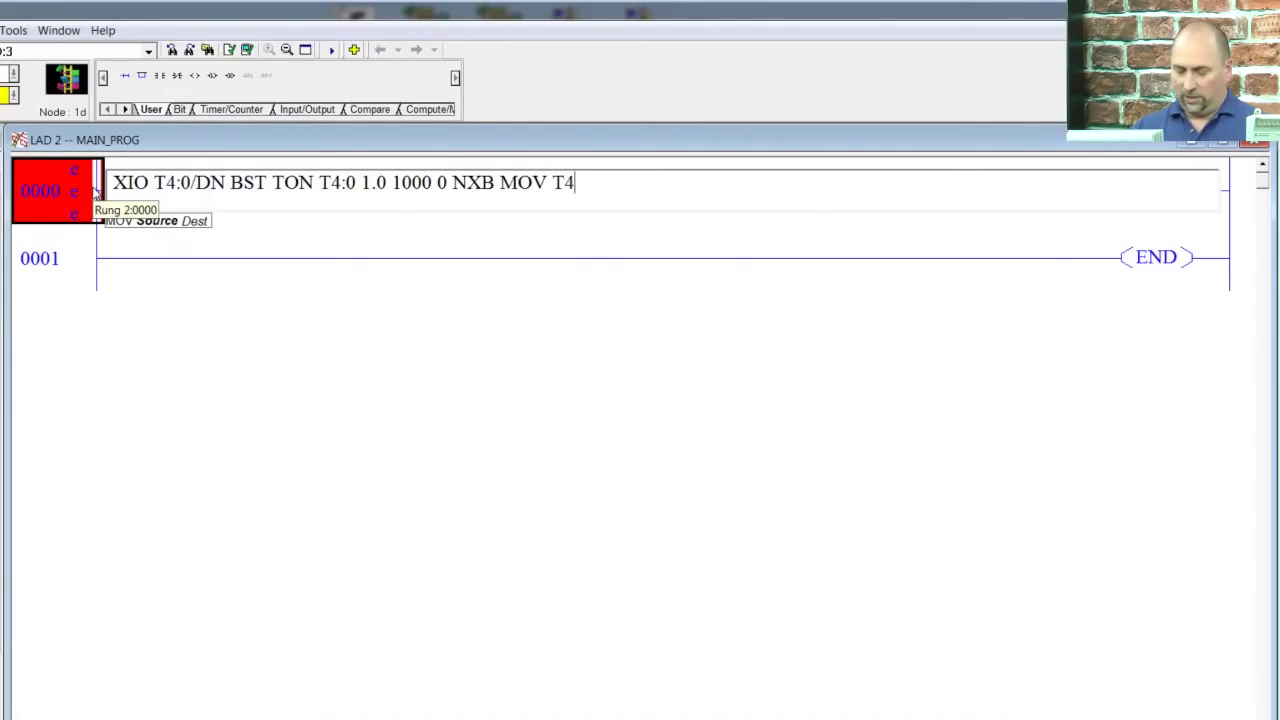
{"action": "type", "text": ":0.A"}
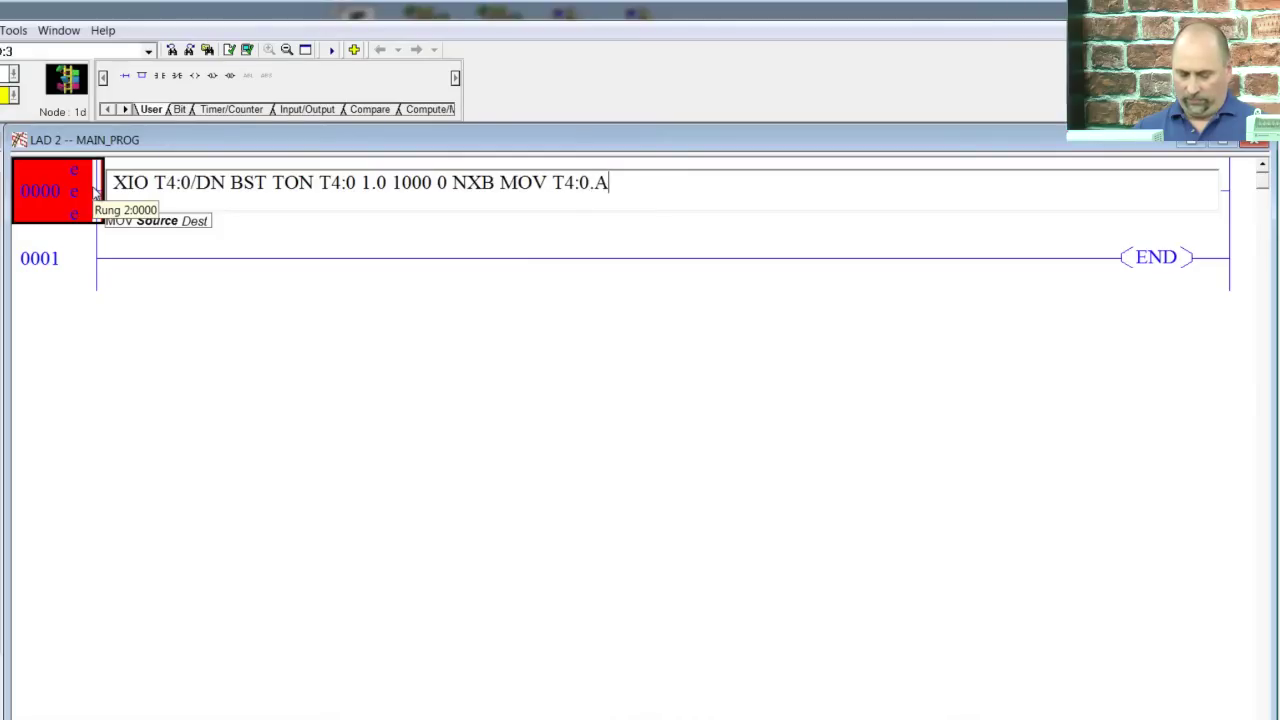
{"action": "type", "text": "CC O:0"}
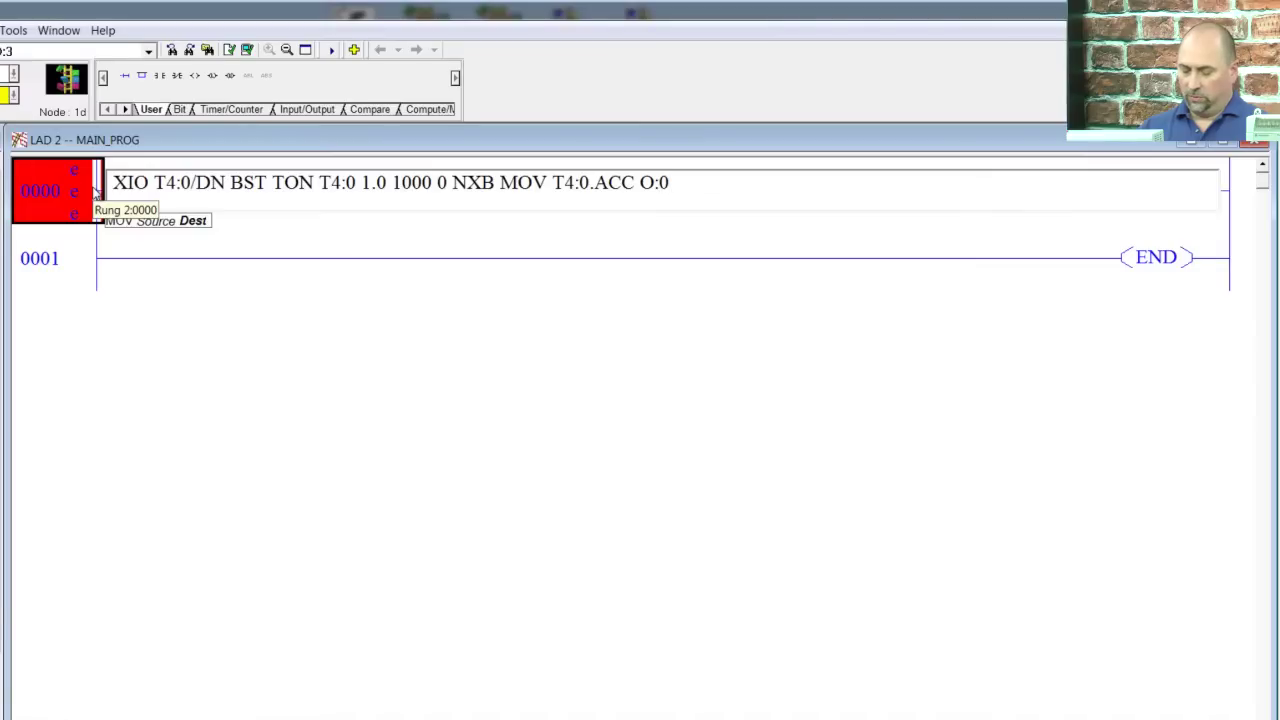
{"action": "type", "text": ".0"}
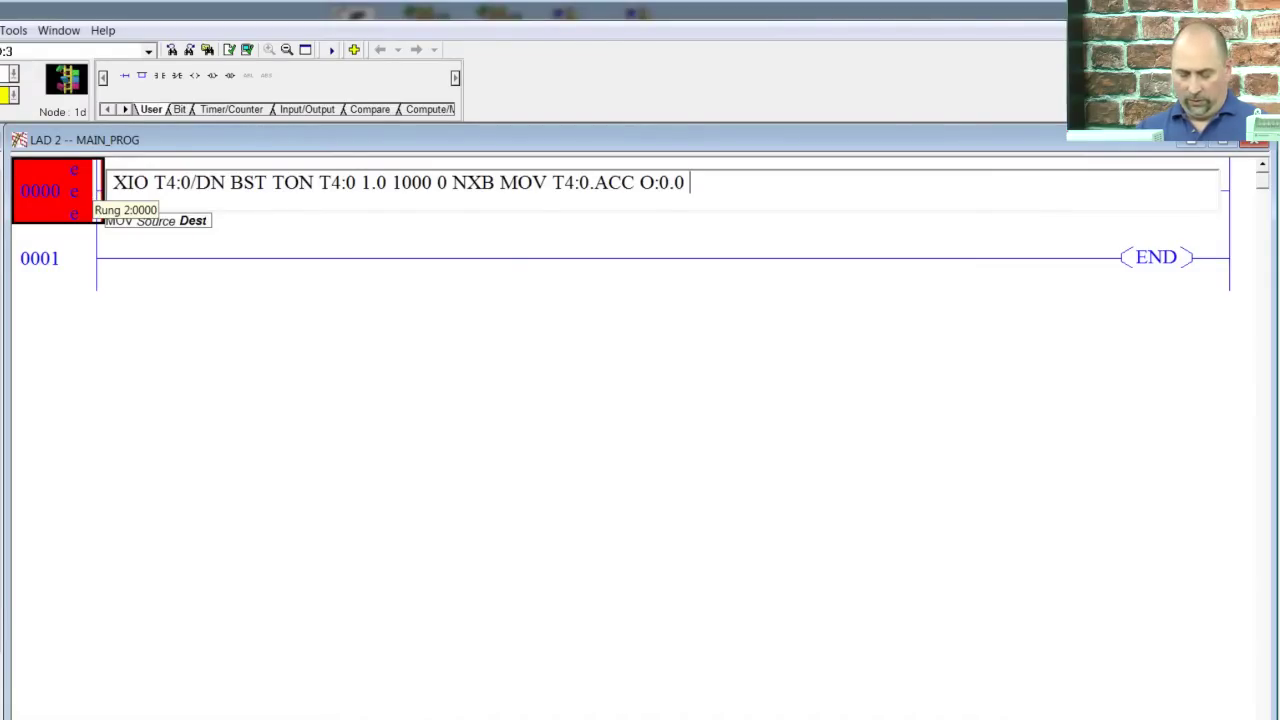
{"action": "type", "text": " BND"}
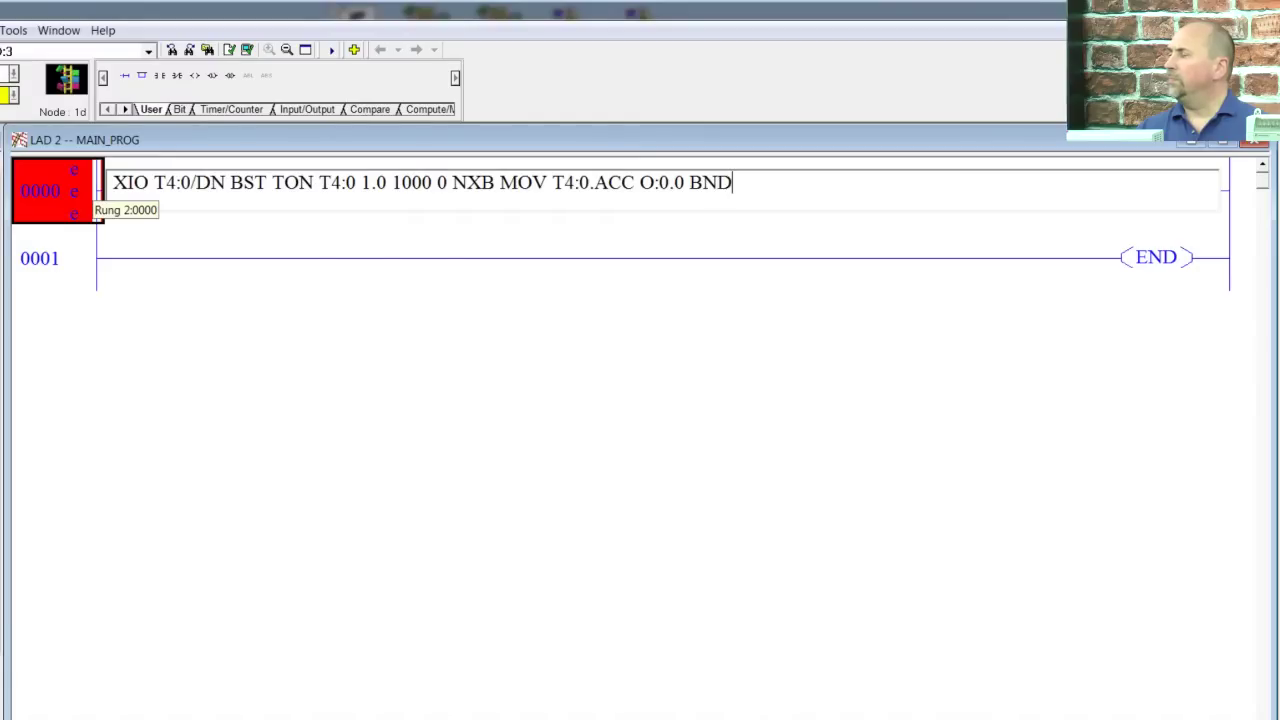
{"action": "key", "text": "Return"}
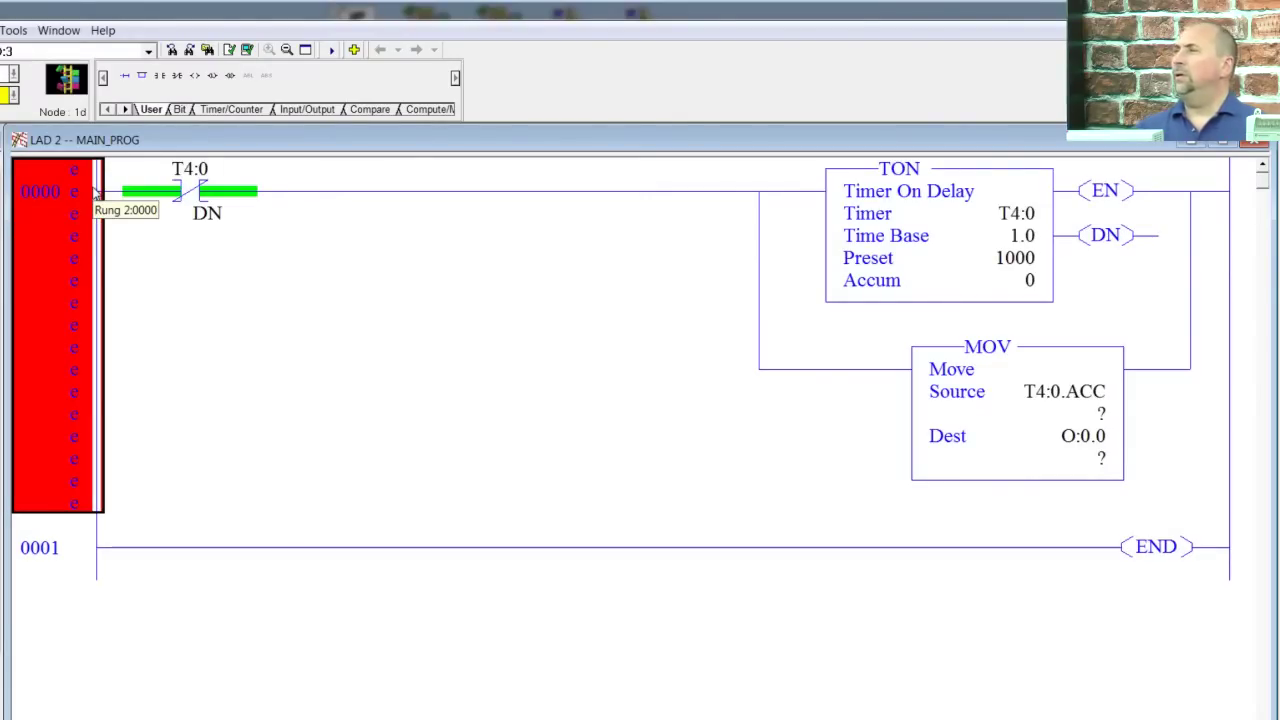
- Verify the ladder file containing the timer/MOV rung
{"action": "left_click", "coordinate": [247, 49]}
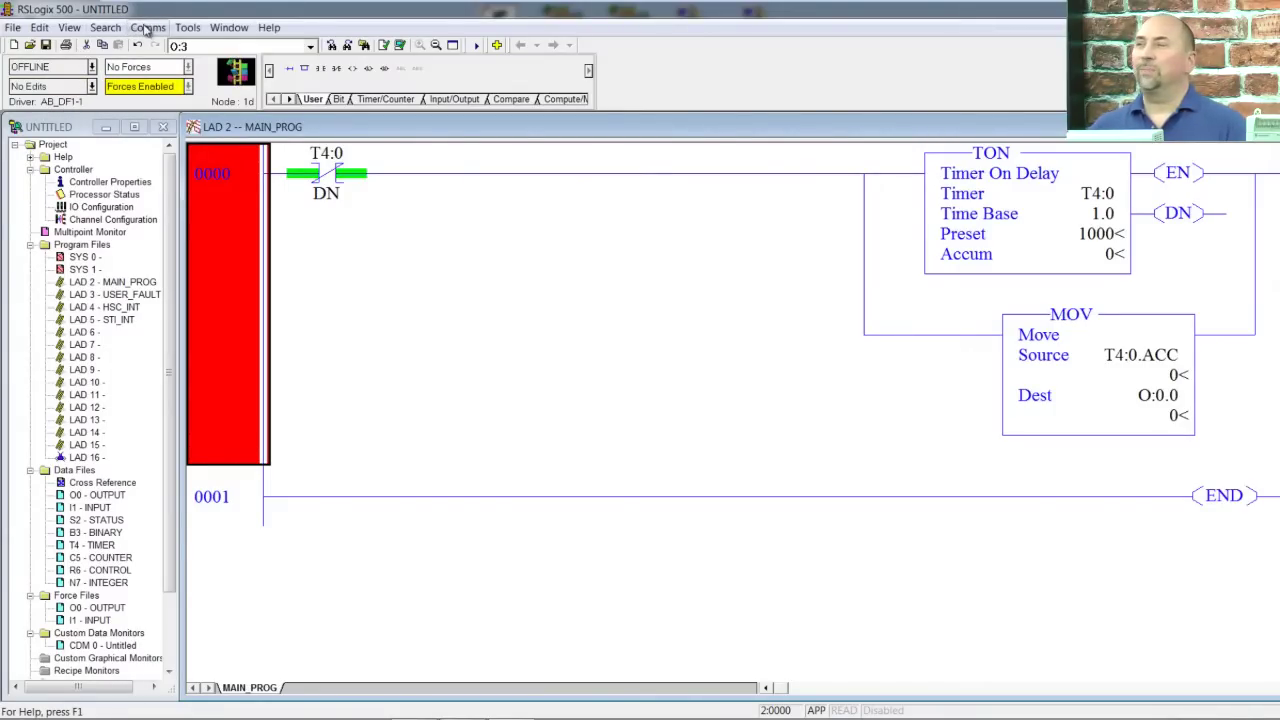
- In System Comms, select the MicroLogix 1000 at node 1 under AB_DF1-1 and start the download
{"action": "left_click", "coordinate": [147, 30]}
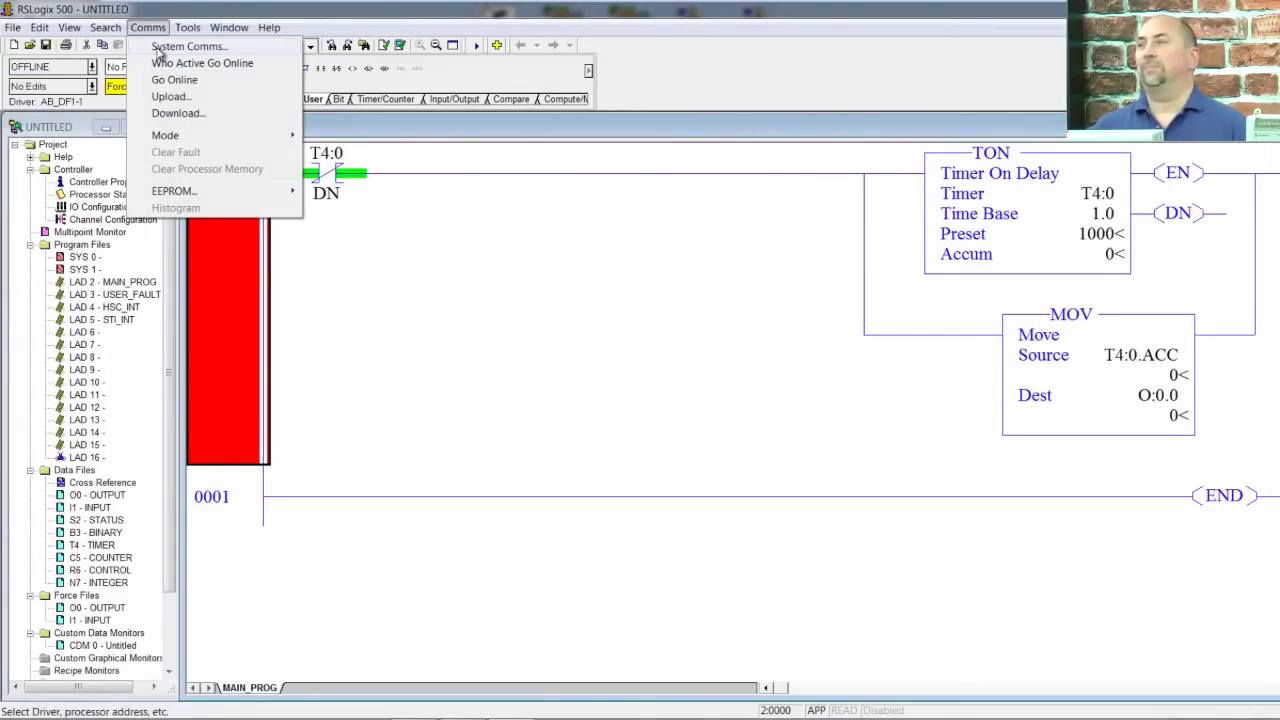
{"action": "left_click", "coordinate": [158, 50]}
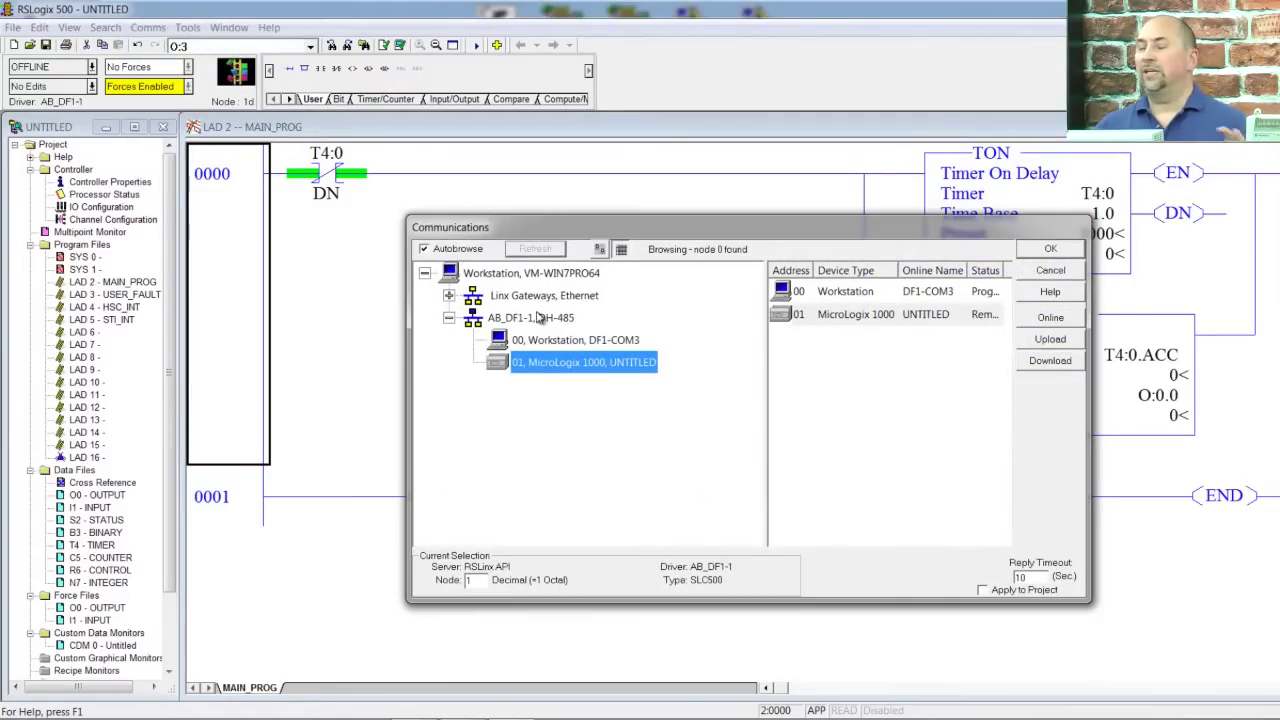
{"action": "left_click", "coordinate": [533, 318]}
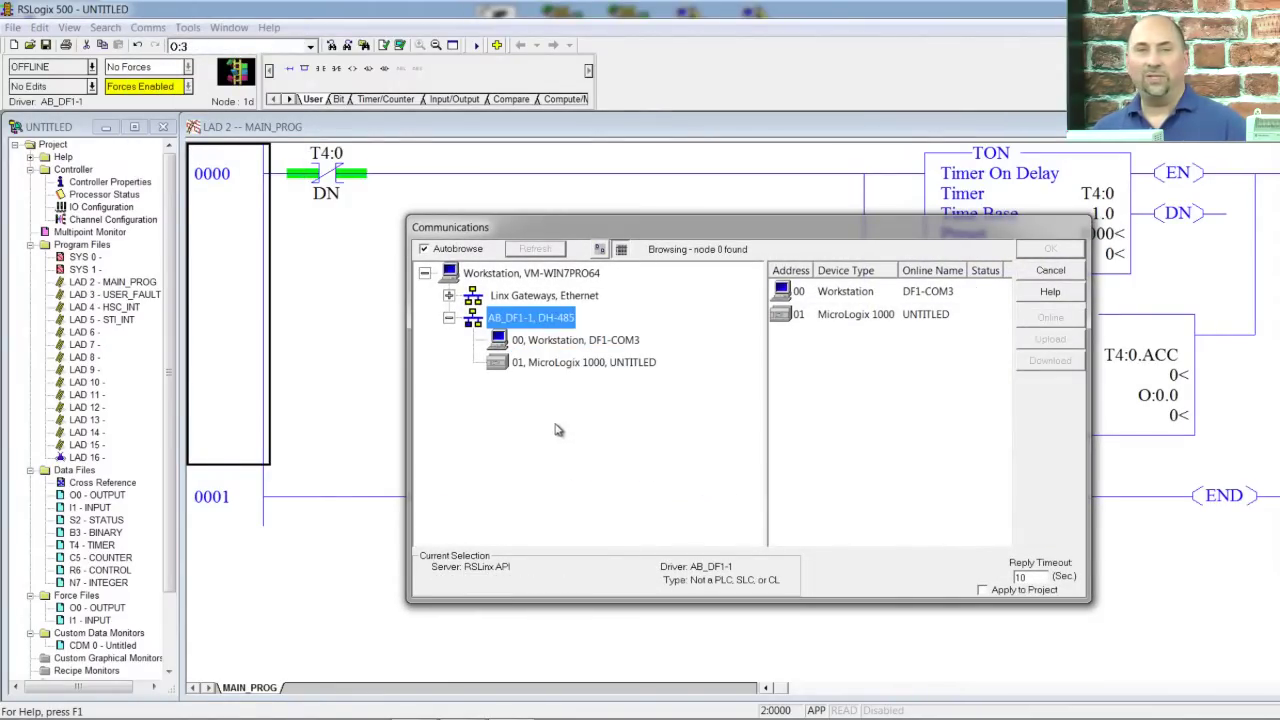
{"action": "left_click", "coordinate": [575, 366]}
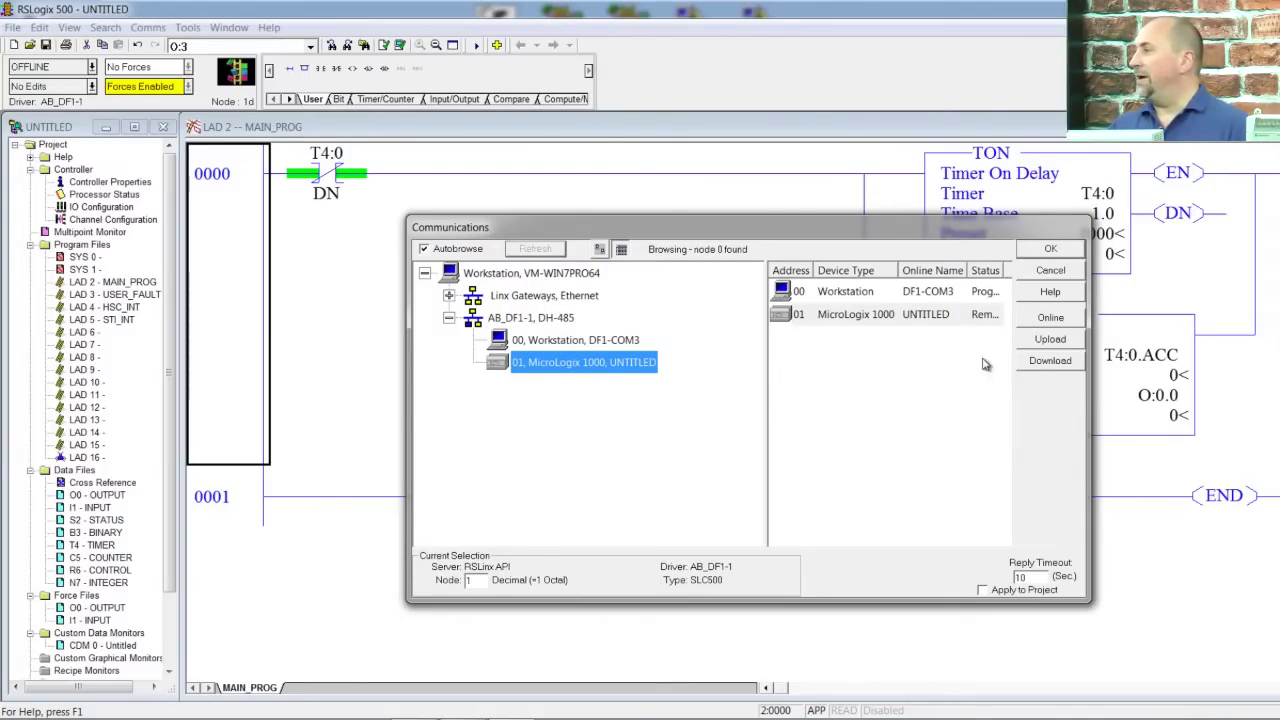
{"action": "left_click", "coordinate": [1050, 361]}
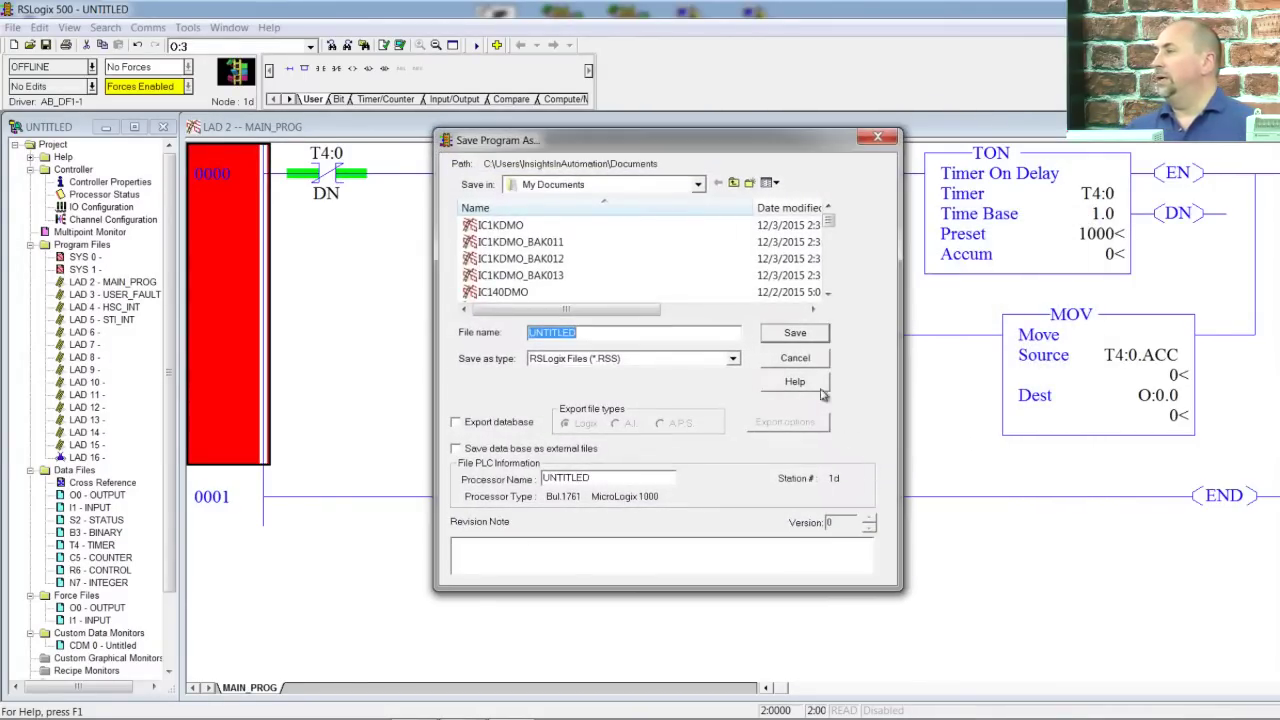
- Save the program as UNTITLED, replacing the existing file
{"action": "left_click", "coordinate": [790, 337]}
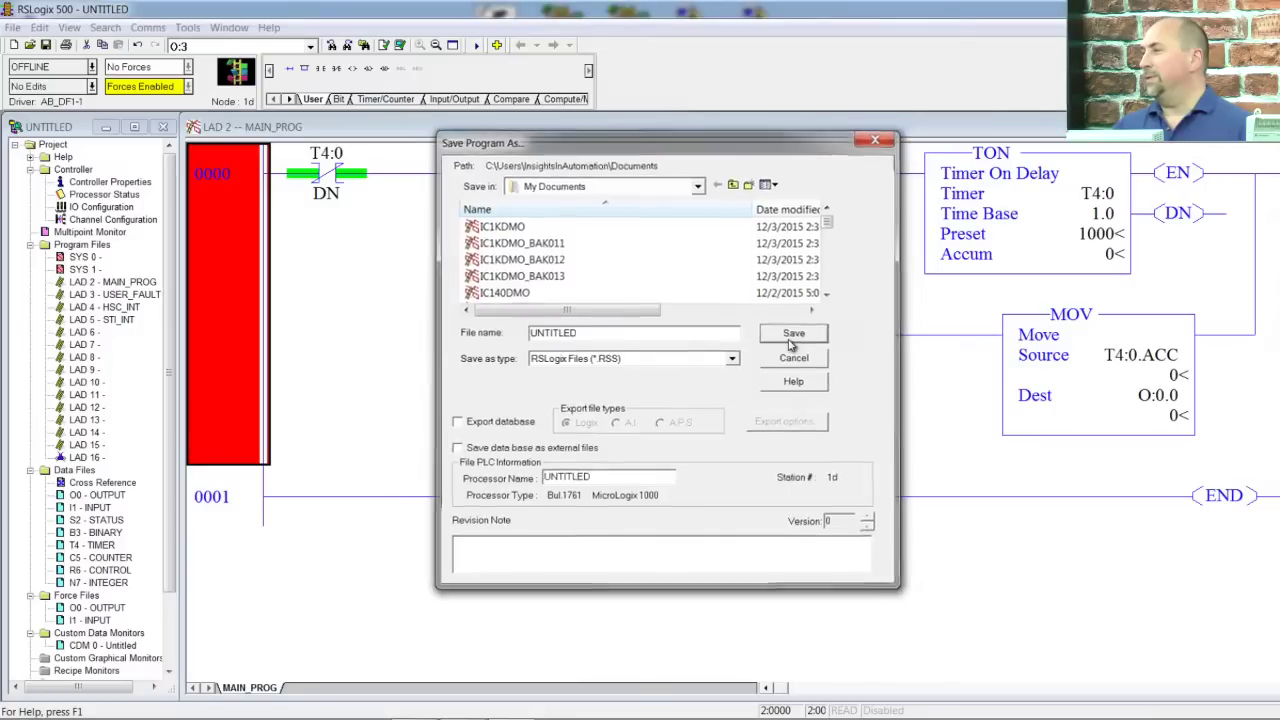
{"action": "left_click", "coordinate": [725, 420]}
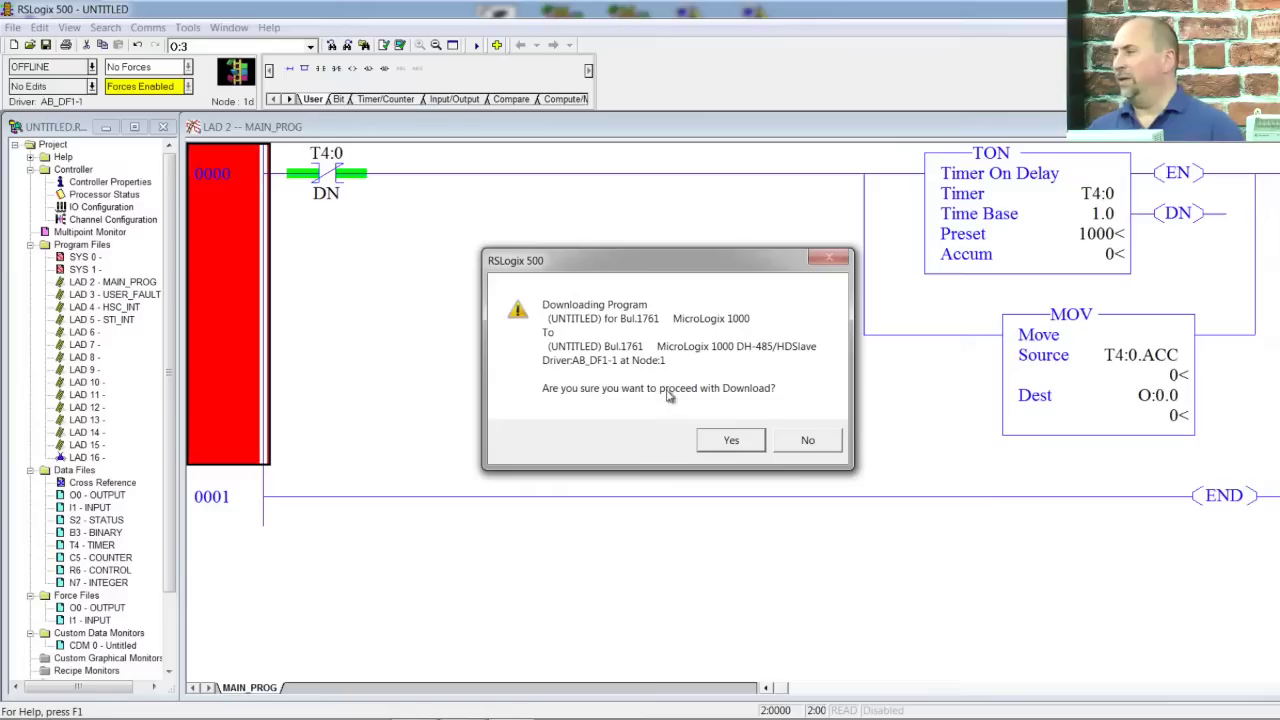
- Confirm downloading the program to the MicroLogix 1000
{"action": "left_click", "coordinate": [707, 442]}
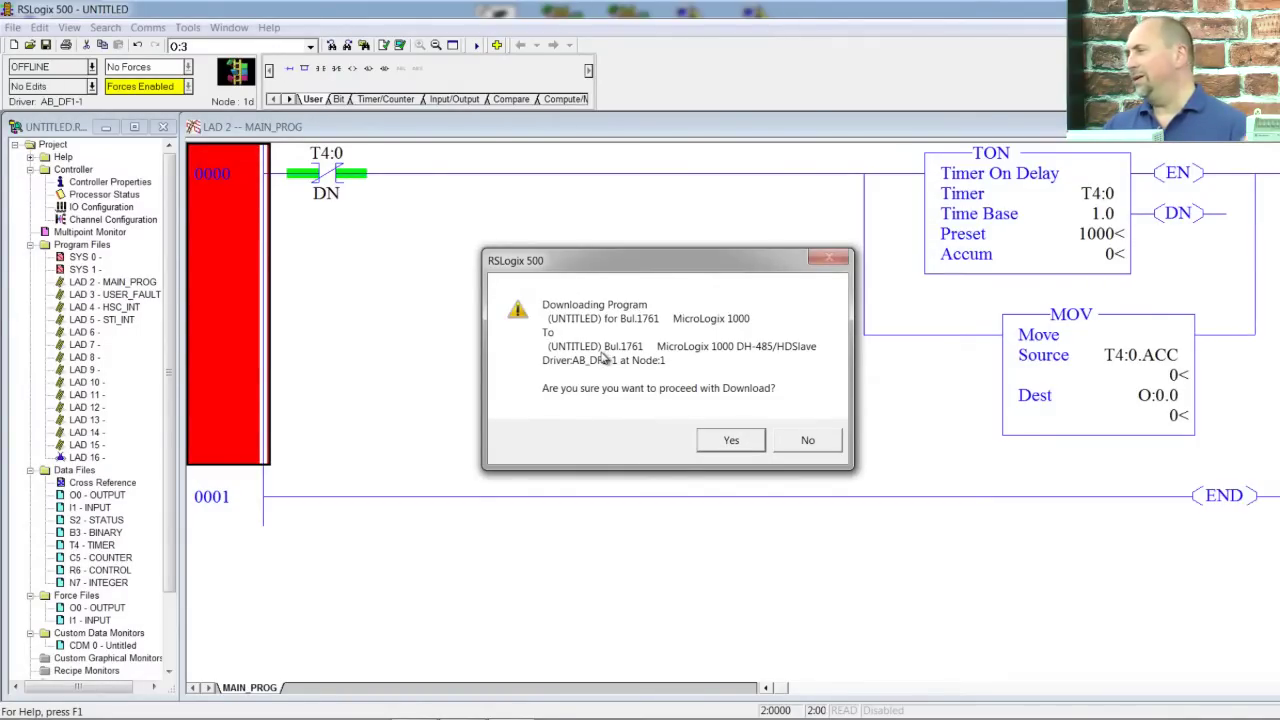
{"action": "left_click", "coordinate": [708, 441]}
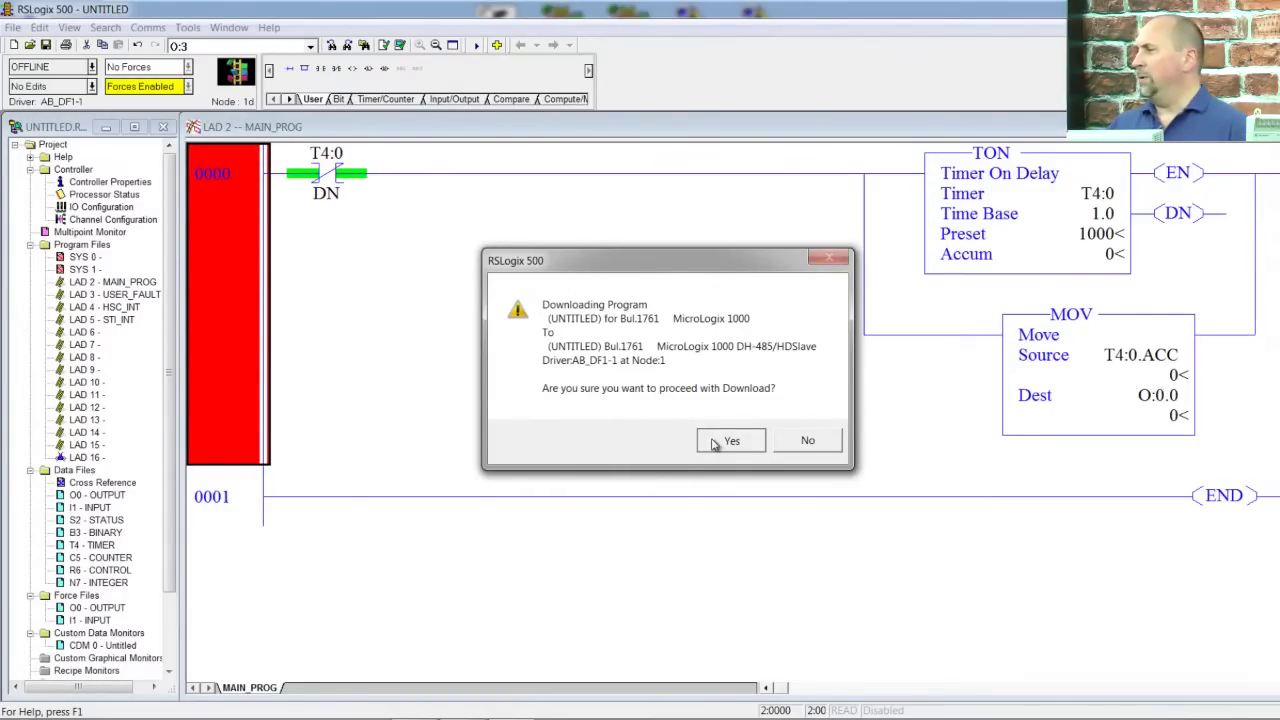
{"action": "left_click", "coordinate": [713, 443]}
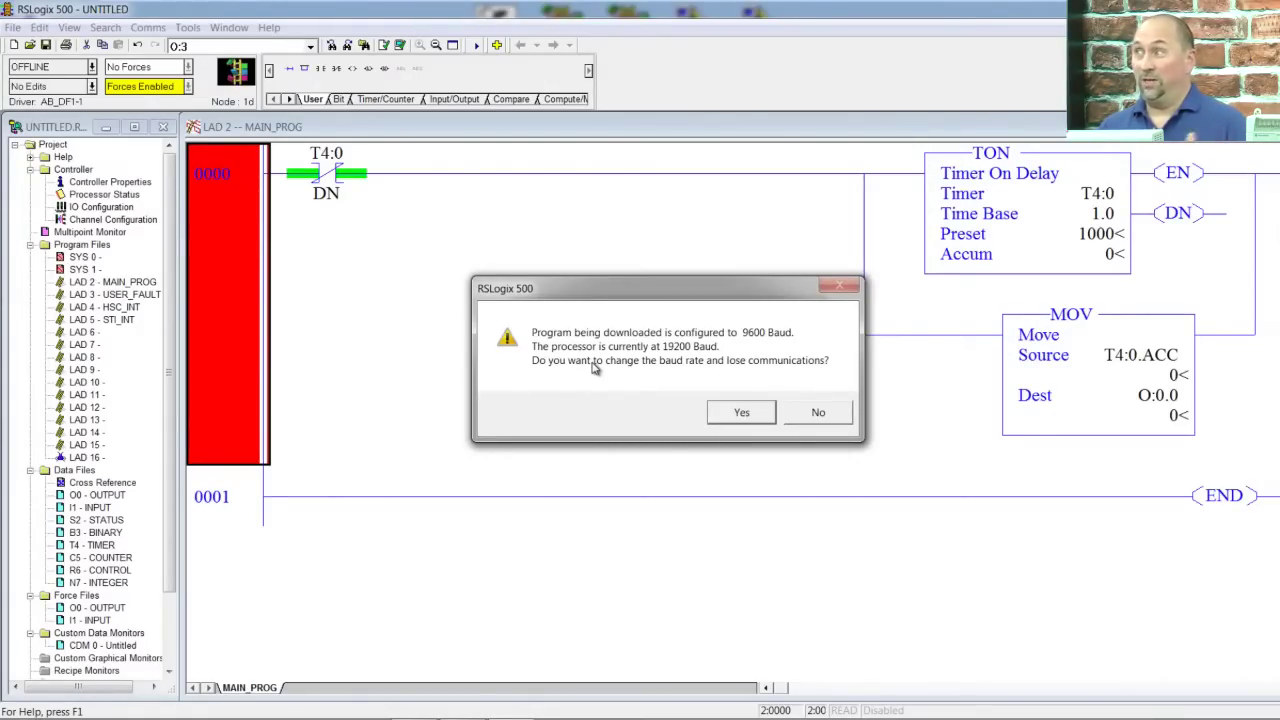
{"action": "left_click", "coordinate": [824, 416]}
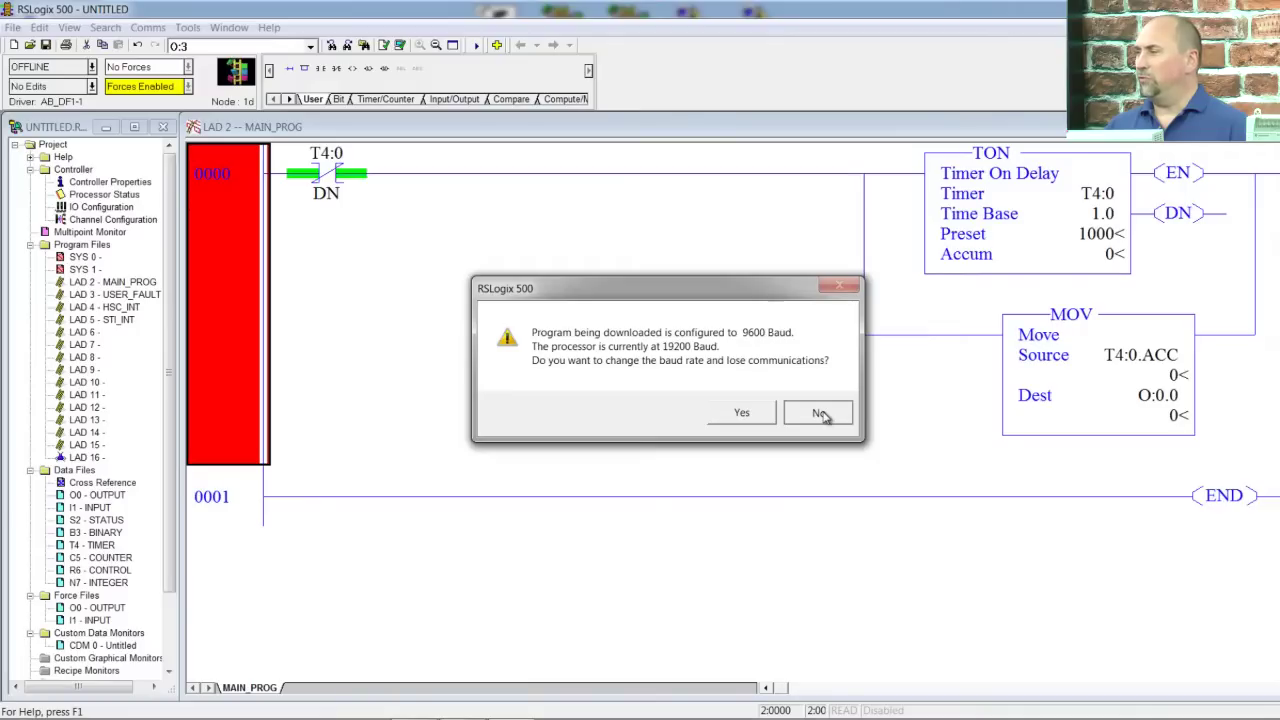
- Keep the baud rate, go online, and switch the MicroLogix 1000 to Remote Run
{"action": "left_click", "coordinate": [820, 414]}
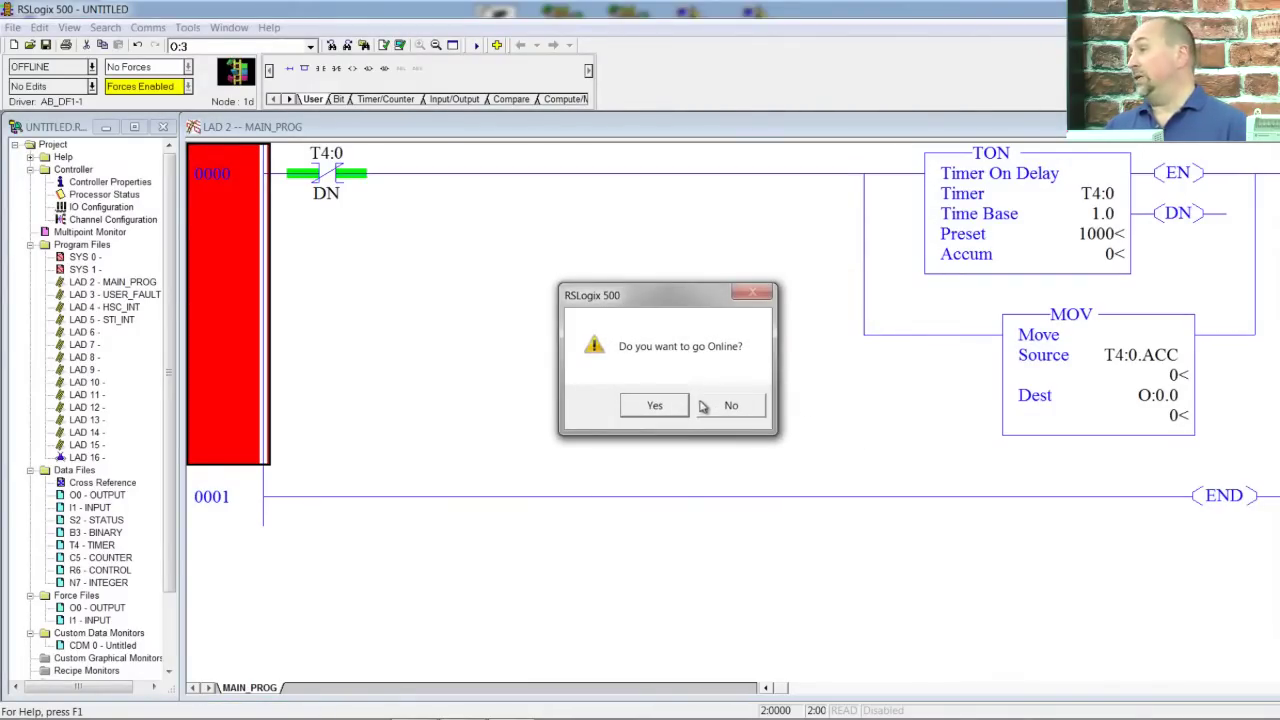
{"action": "left_click", "coordinate": [675, 407]}
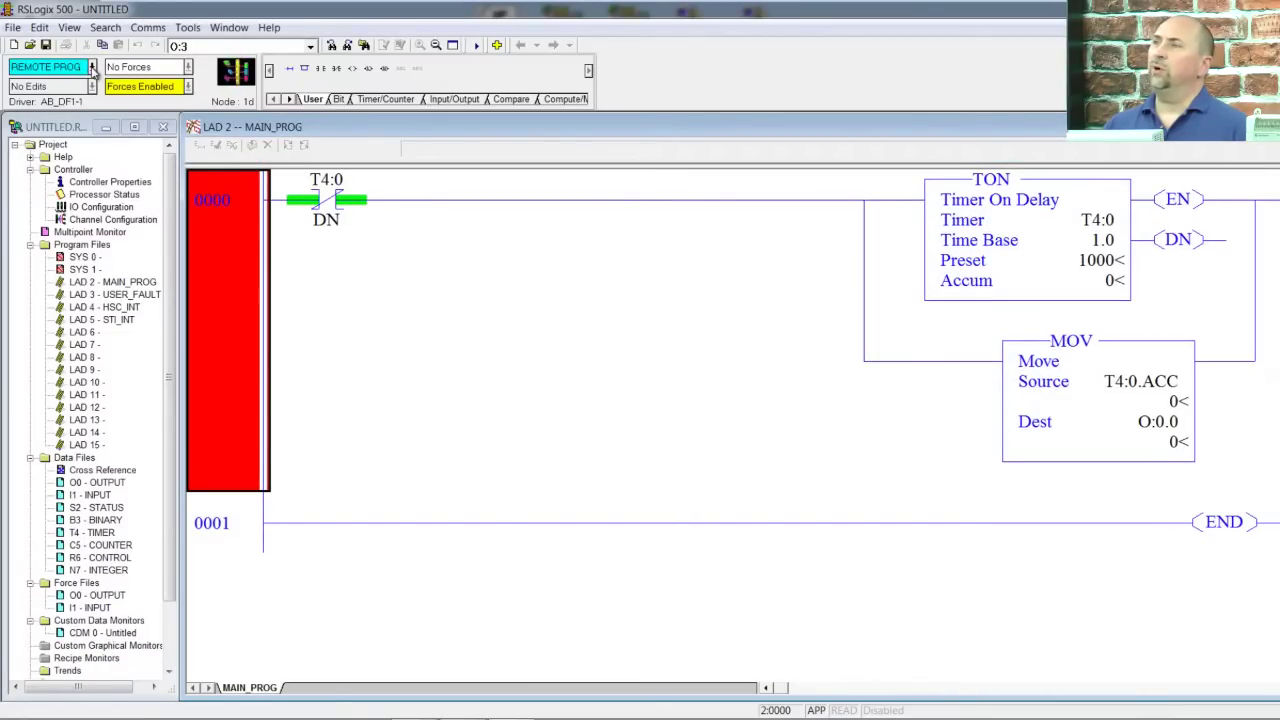
{"action": "left_click", "coordinate": [87, 68]}
{"action": "left_click", "coordinate": [60, 136]}
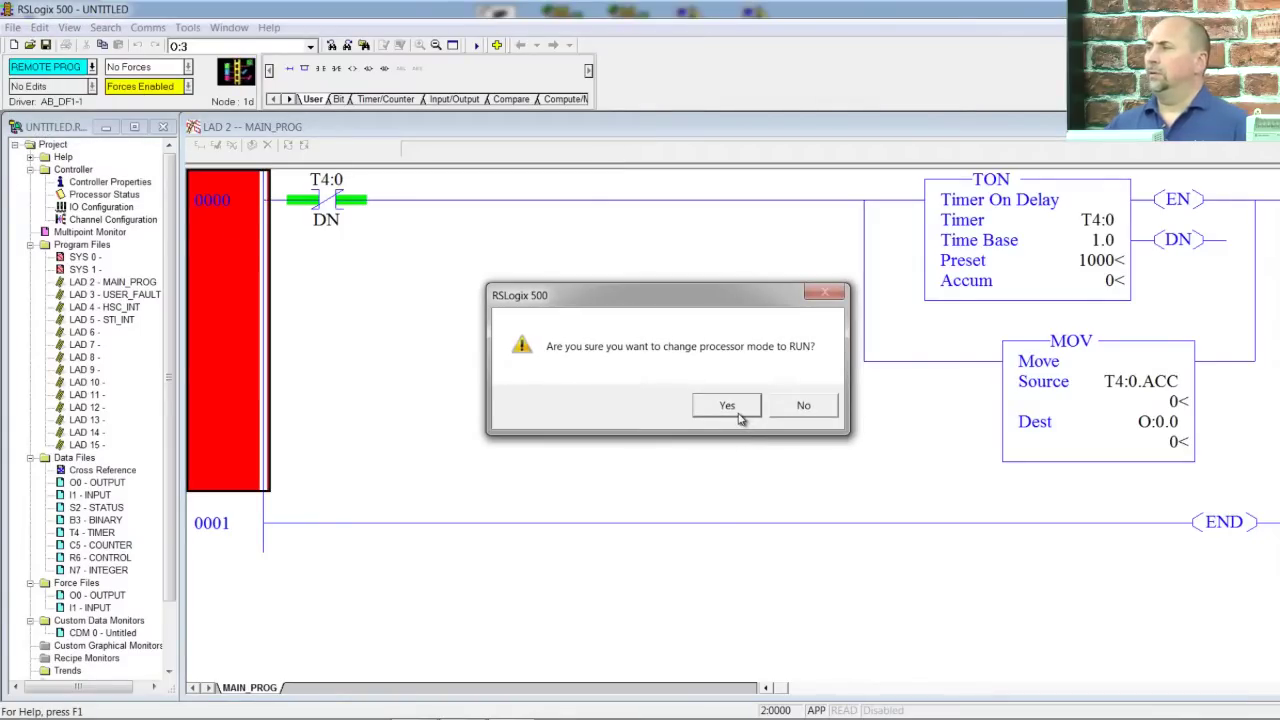
{"action": "left_click", "coordinate": [728, 406]}
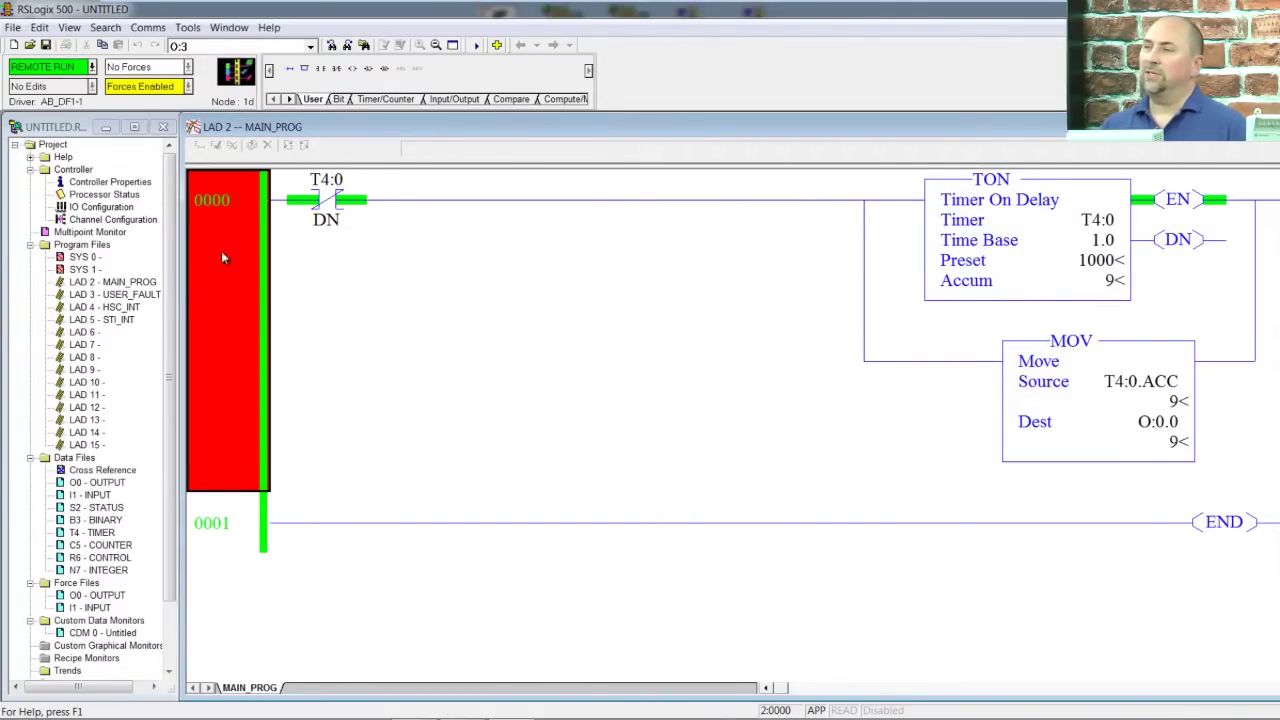
- Open the O0 output data file in an enlarged window, zoomed in twice
{"action": "double_click", "coordinate": [110, 483]}
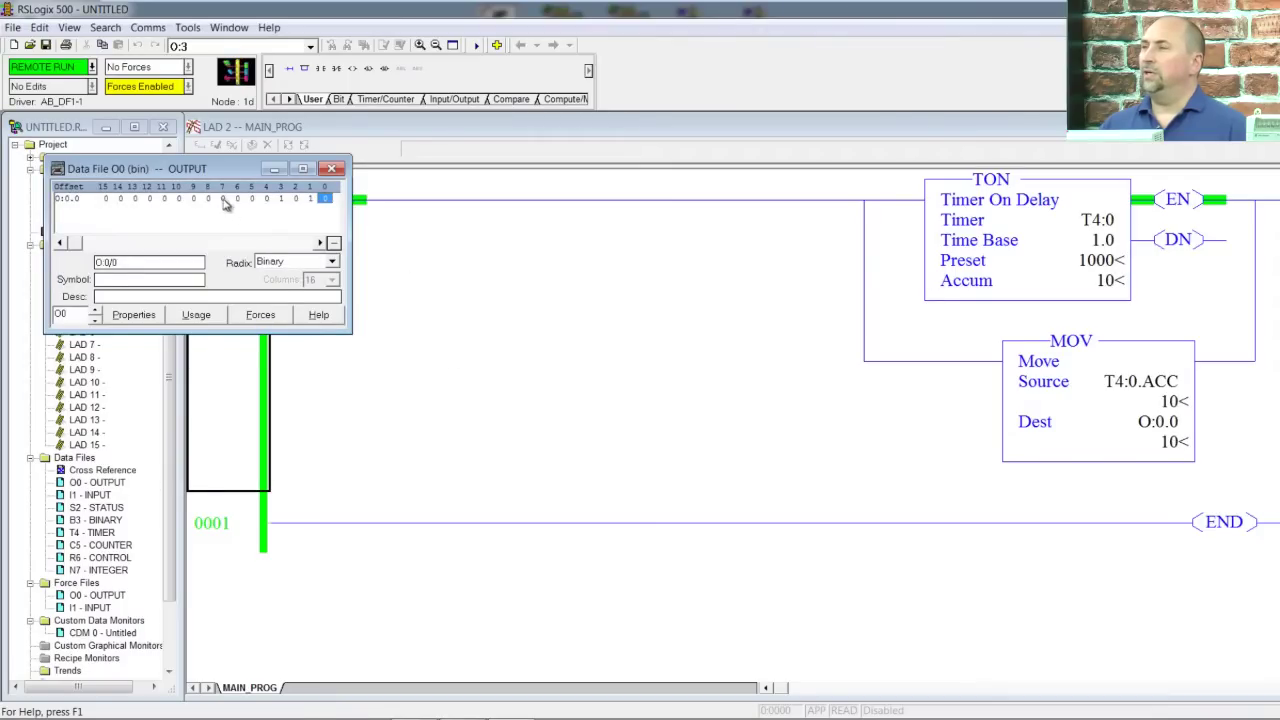
{"action": "left_click_drag", "start_coordinate": [243, 172], "coordinate": [441, 212]}
{"action": "left_click_drag", "start_coordinate": [560, 372], "coordinate": [898, 548]}
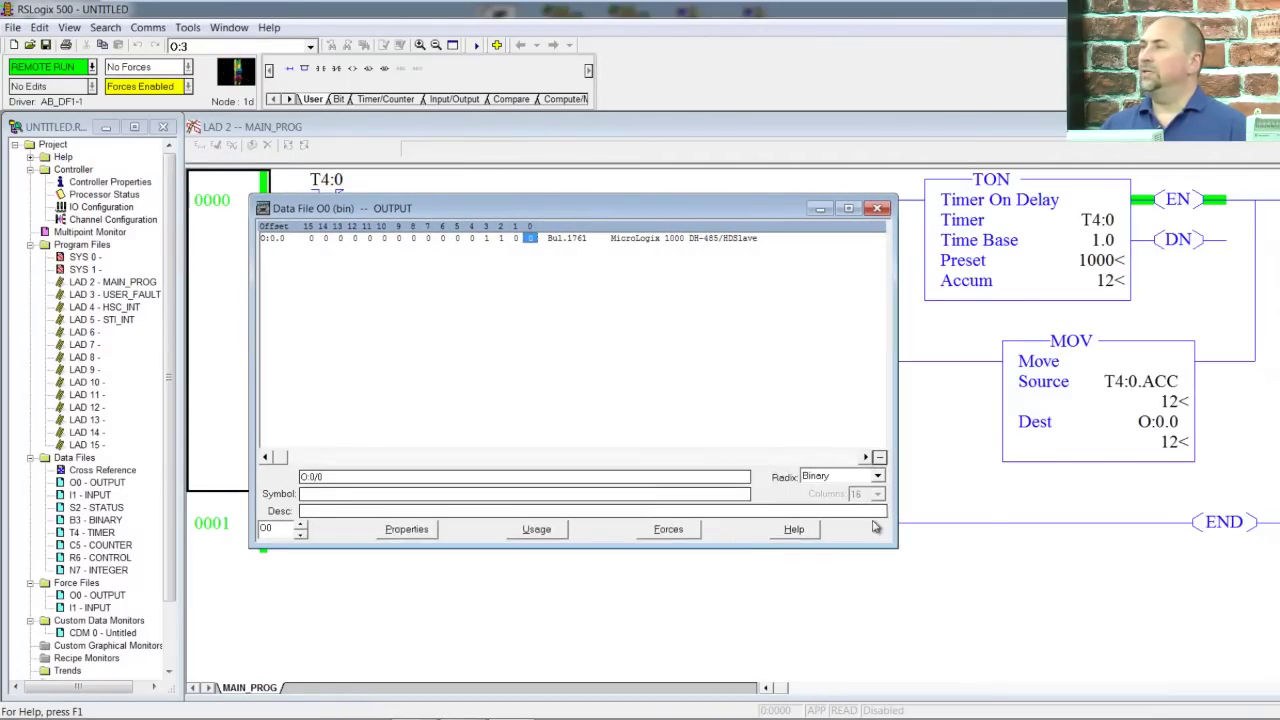
{"action": "left_click", "coordinate": [420, 46]}
{"action": "left_click", "coordinate": [420, 46]}
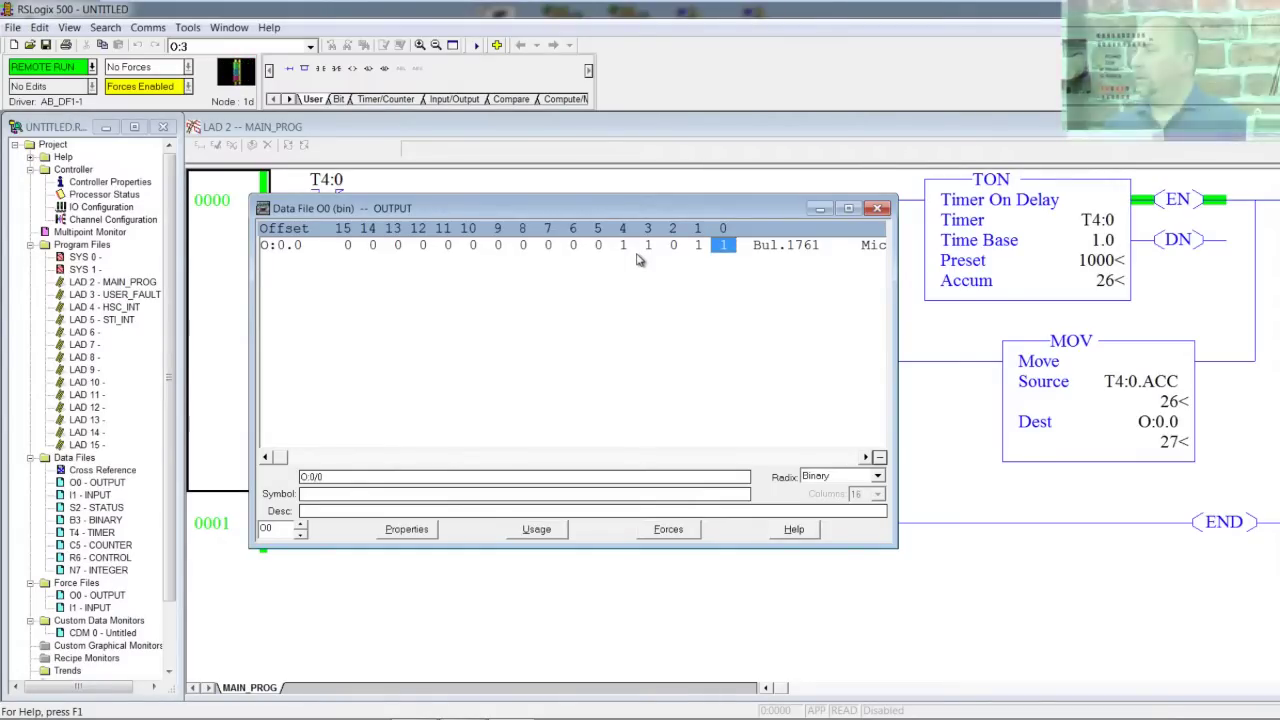
- Open and dismiss the processor mode choices, then answer the prompt that appears
{"action": "left_click", "coordinate": [91, 66]}
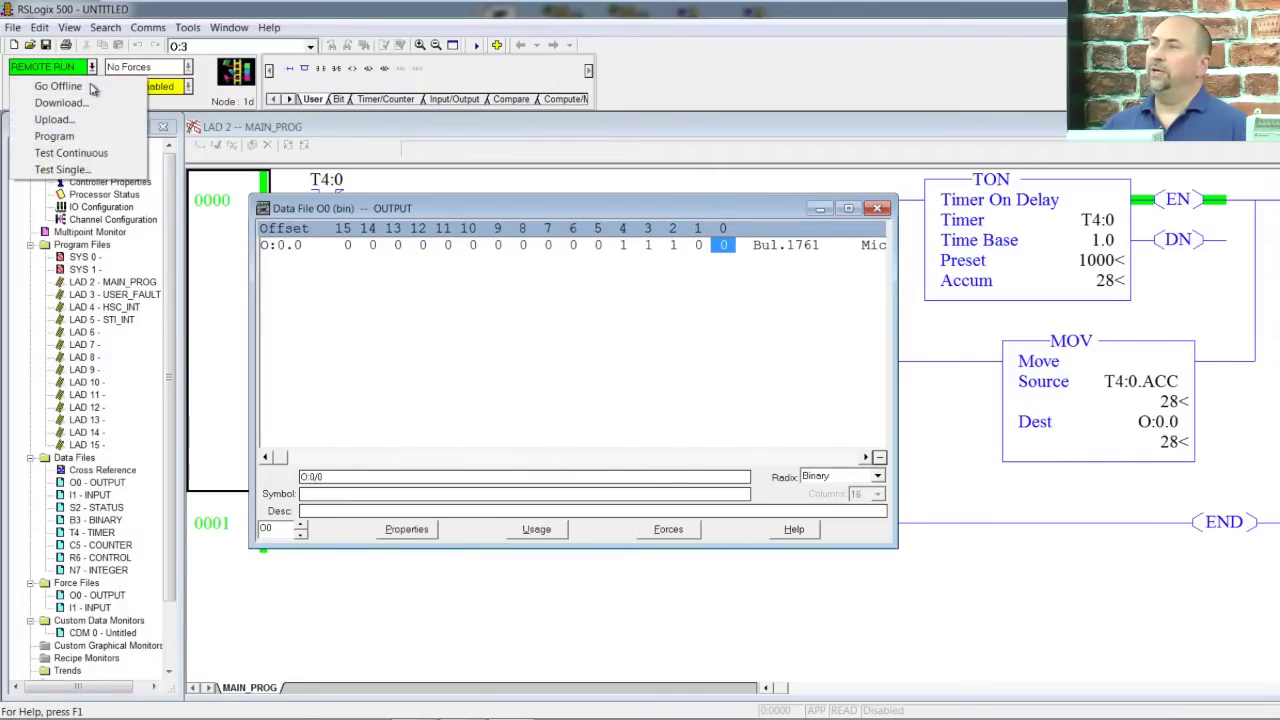
{"action": "left_click", "coordinate": [50, 140]}
{"action": "left_click", "coordinate": [737, 402]}
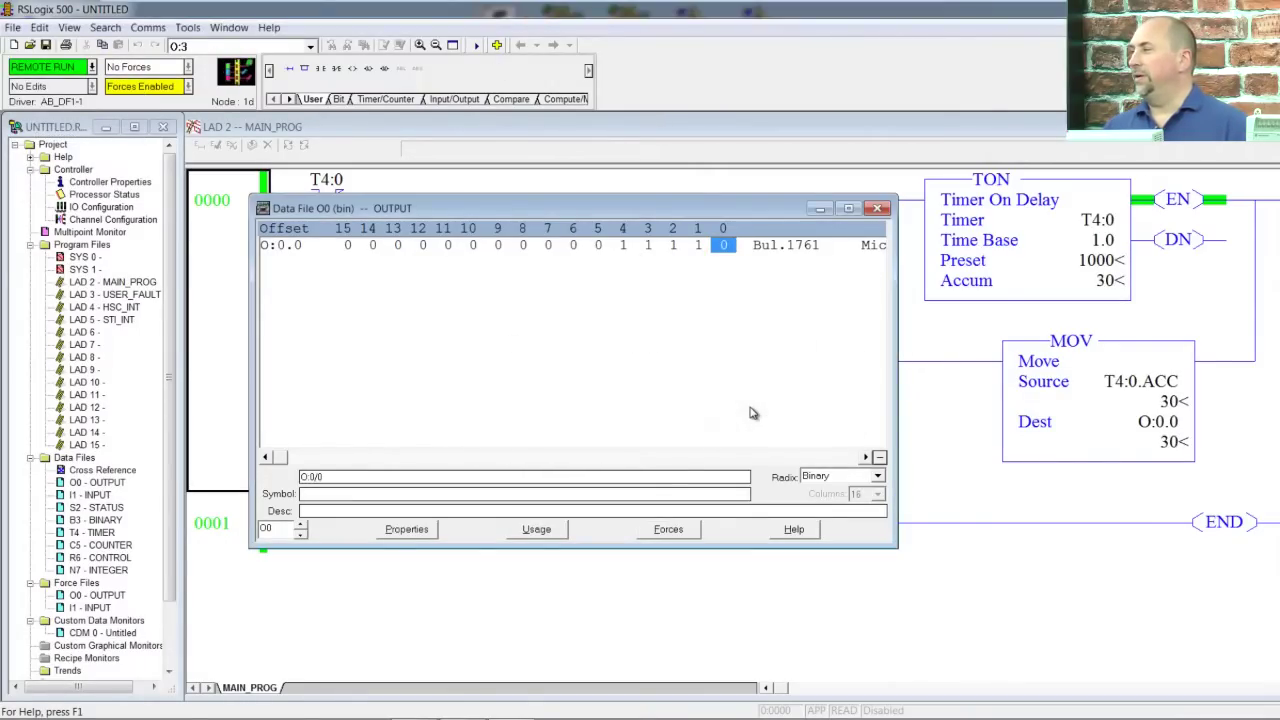